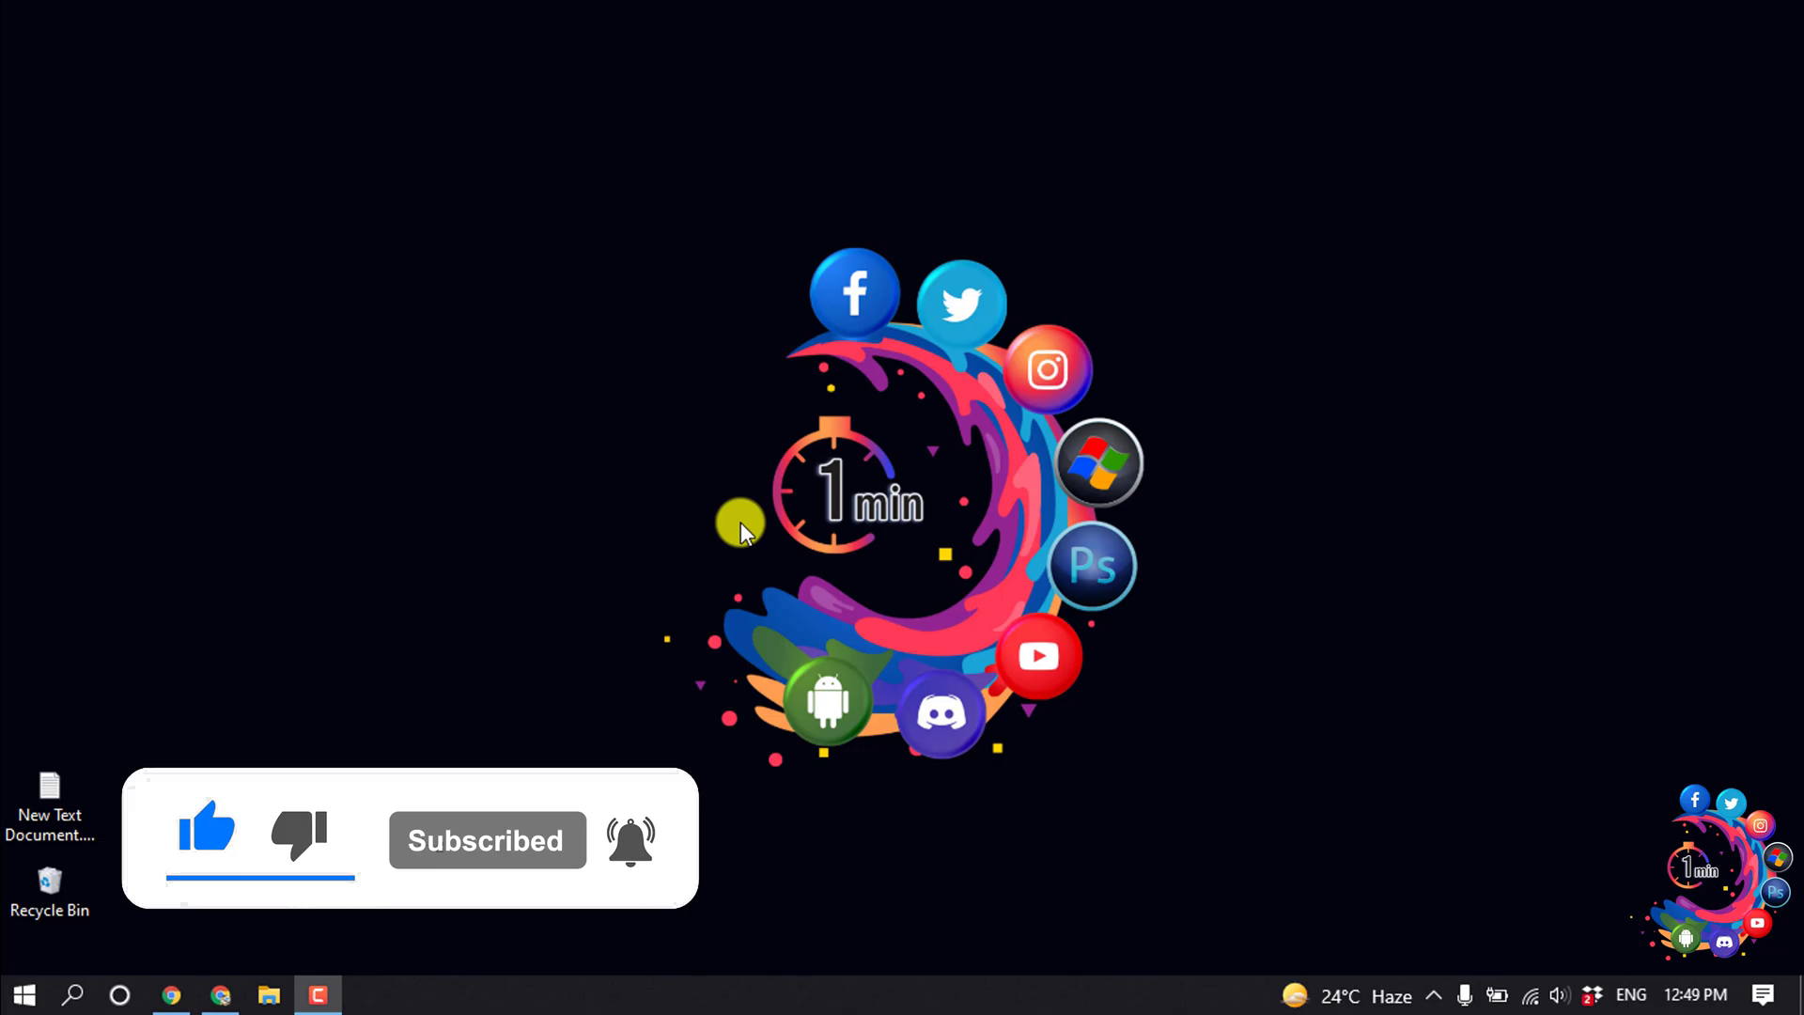
Open elfsight.com in Google Chrome.
click(230, 989)
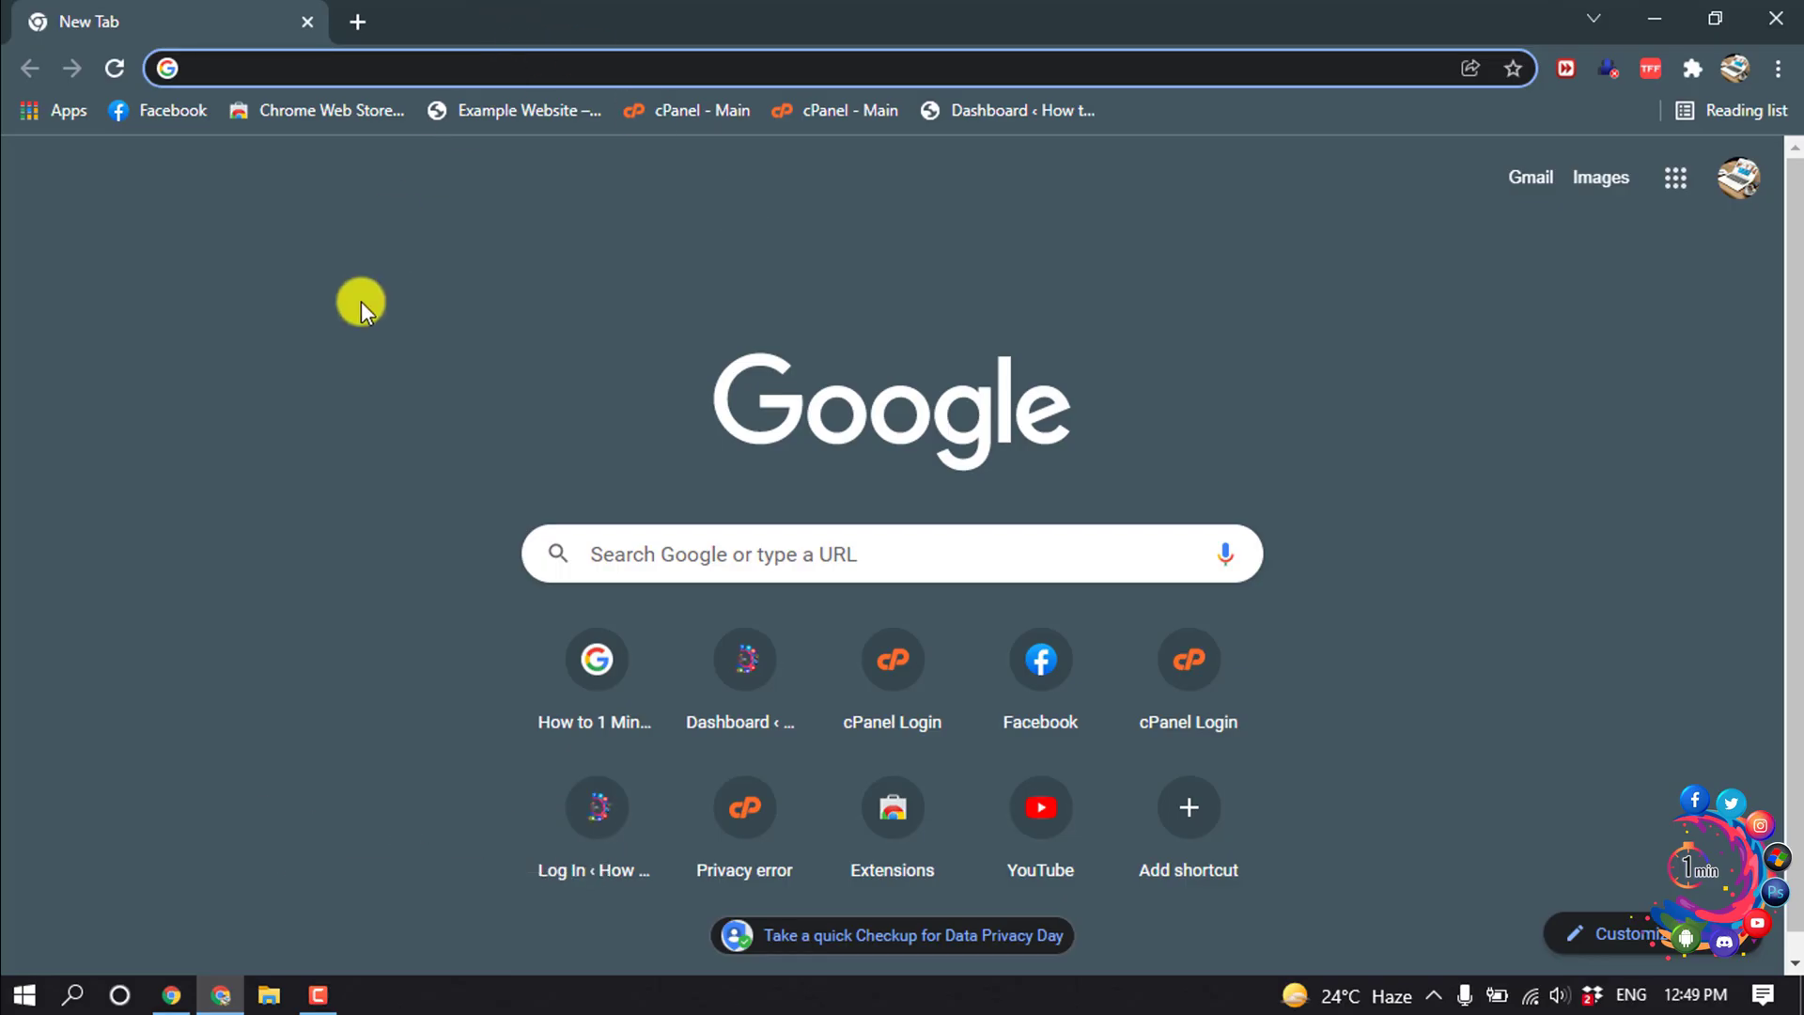
text(e)
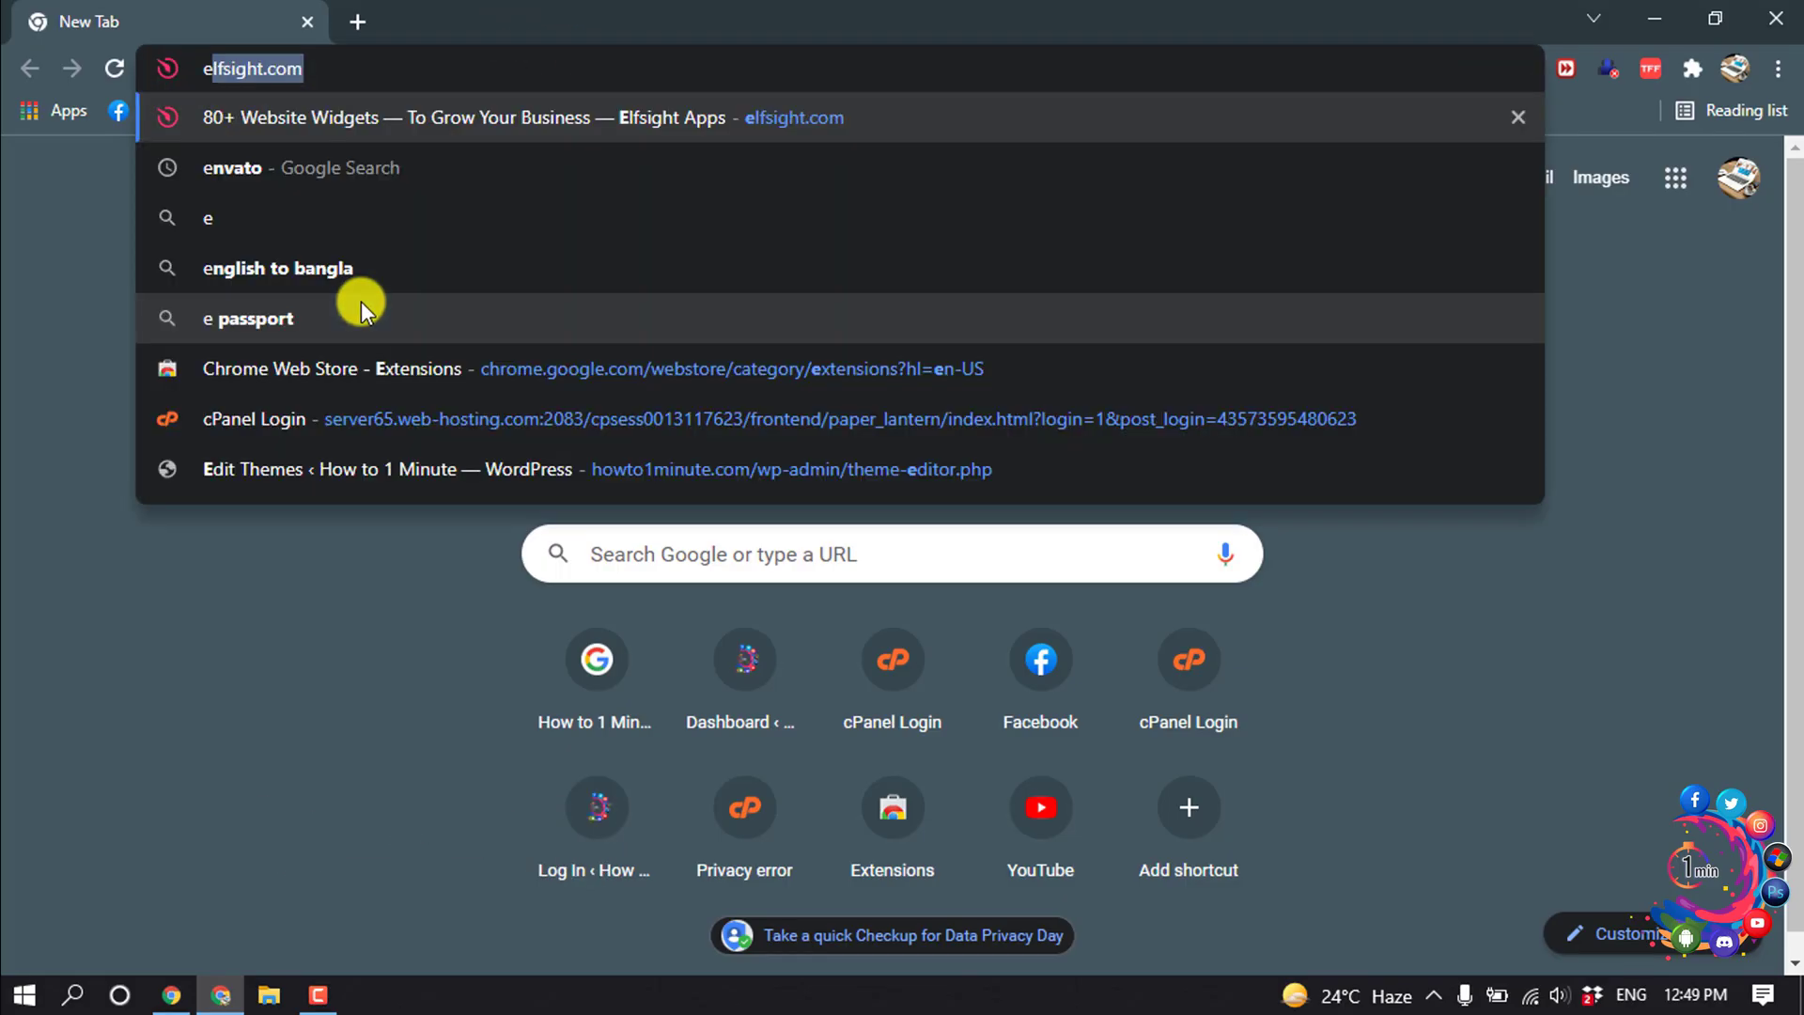
text(l)
key(Return)
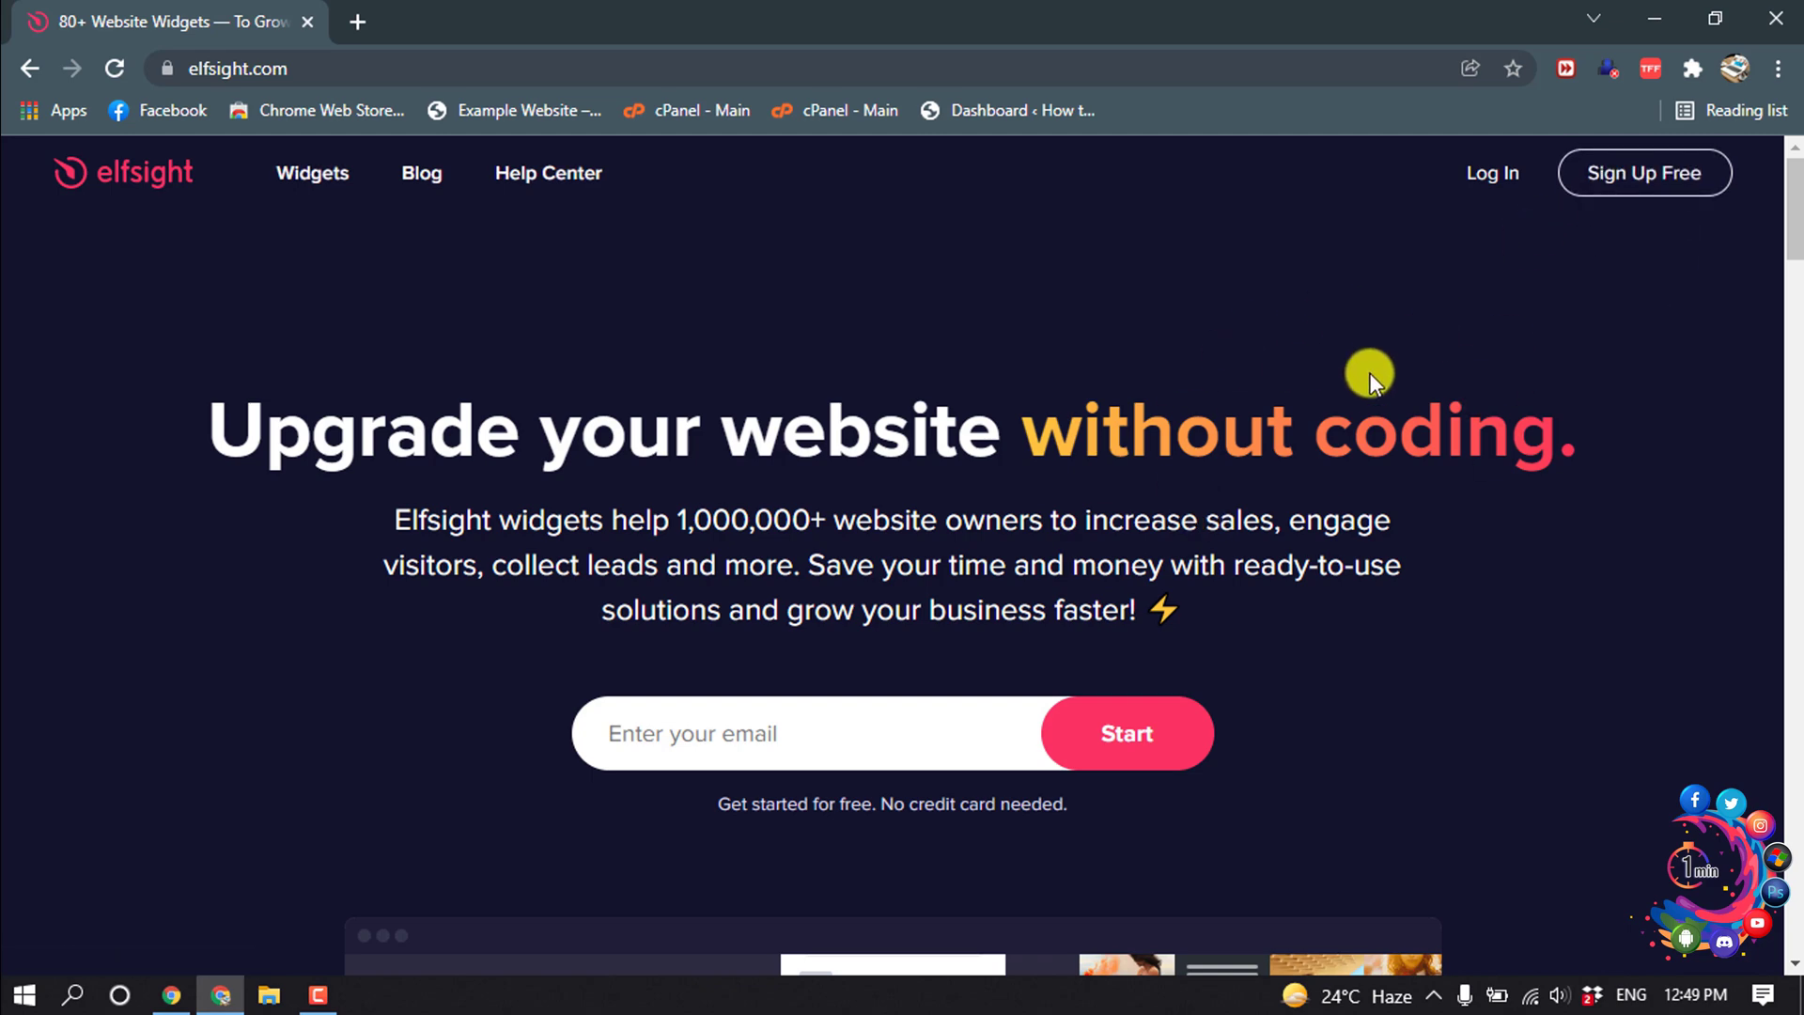
Log in to Elfsight and search the other applications catalogue for 'telegram'.
click(1491, 173)
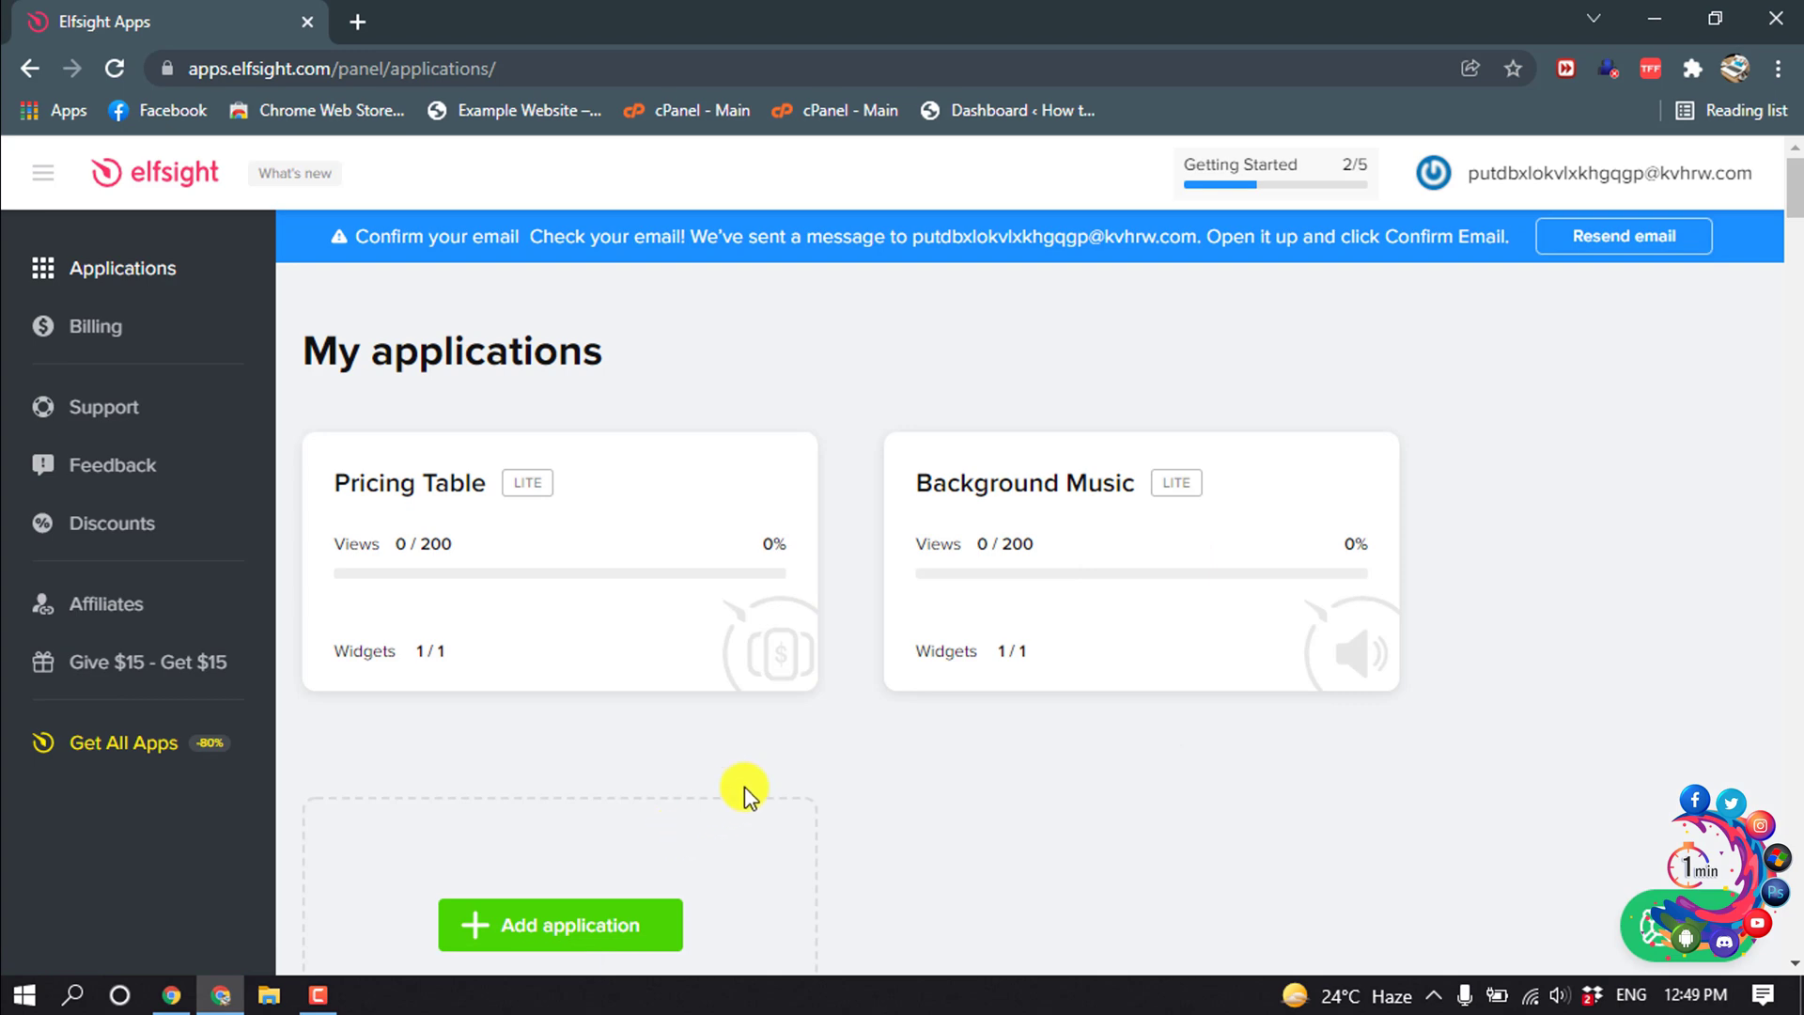
click(542, 930)
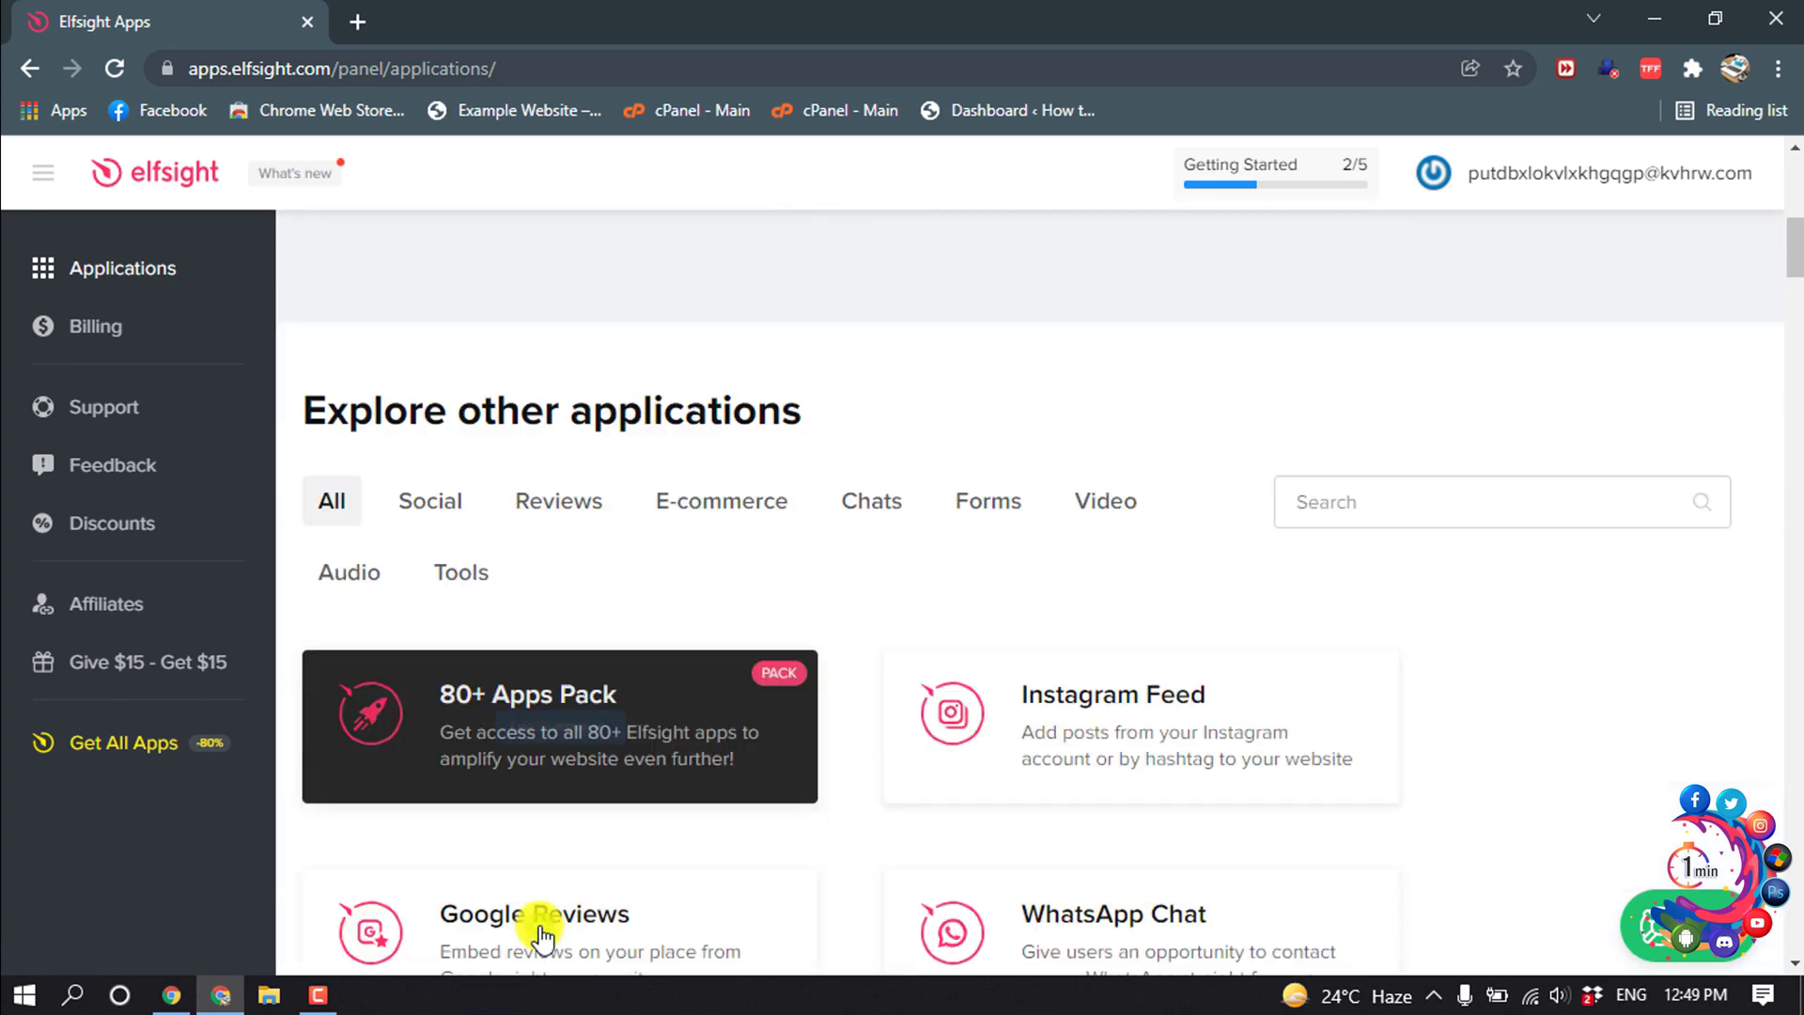
click(1381, 315)
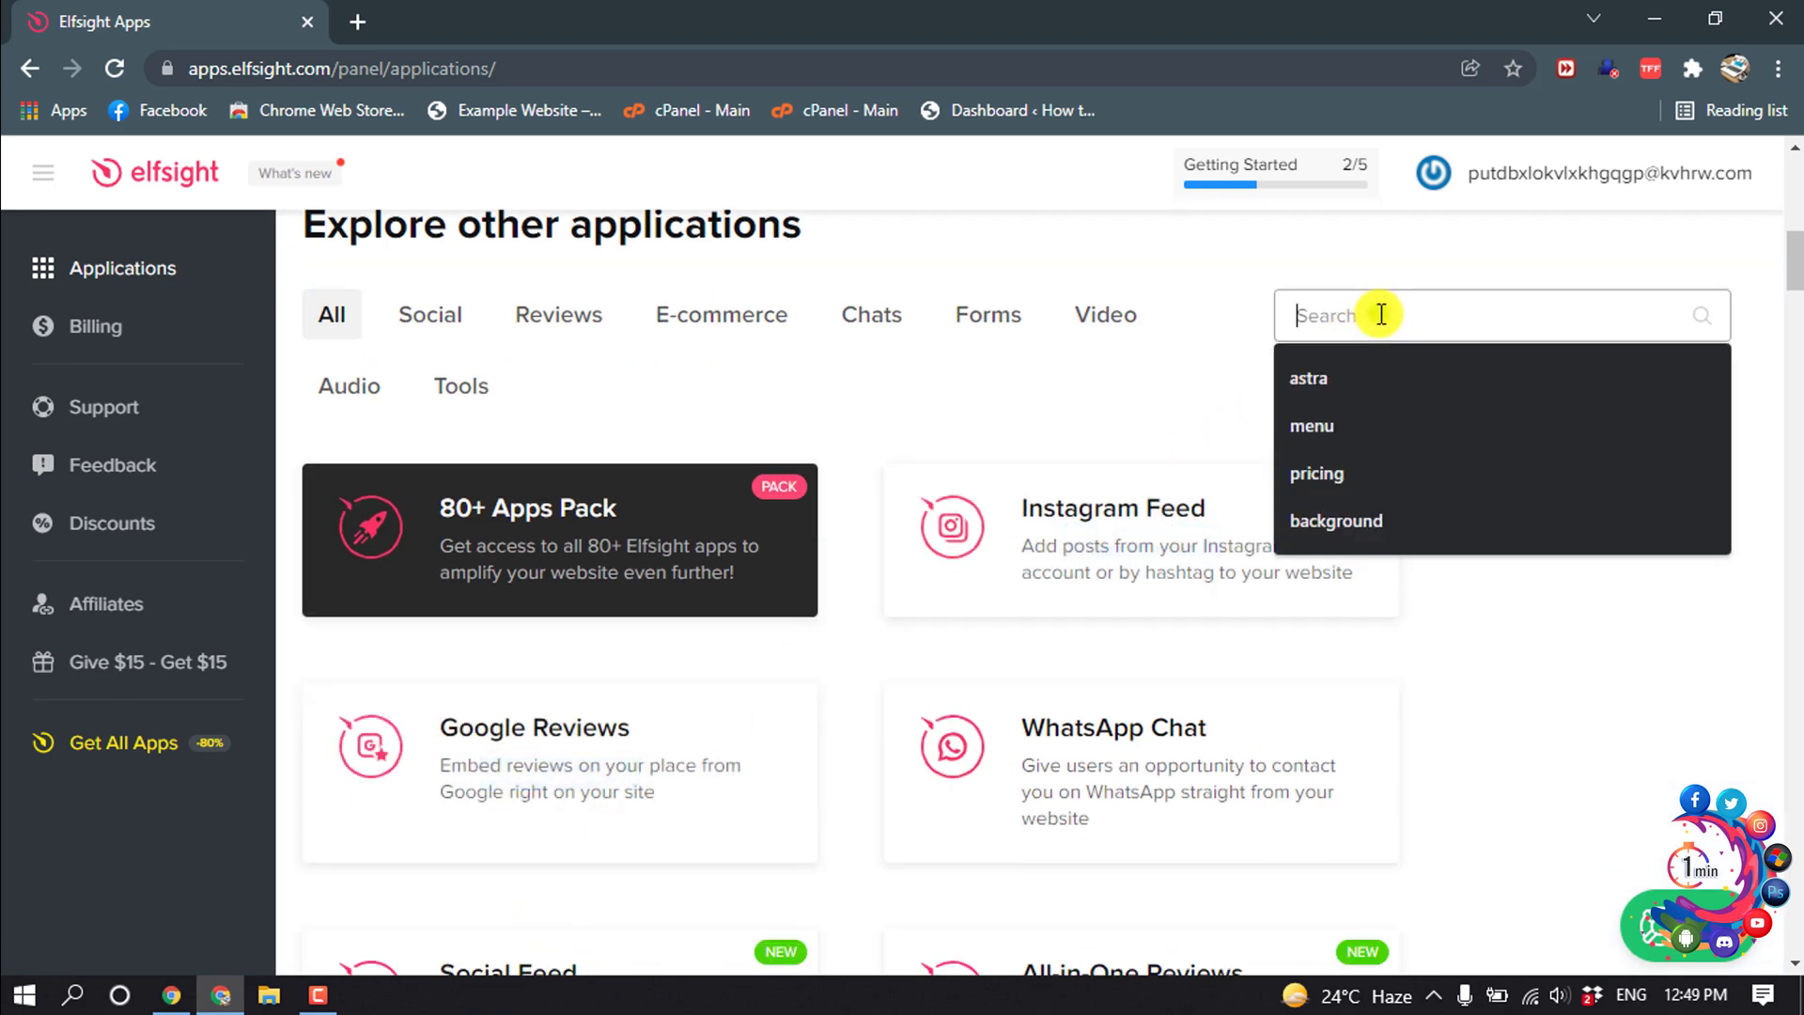
text(t)
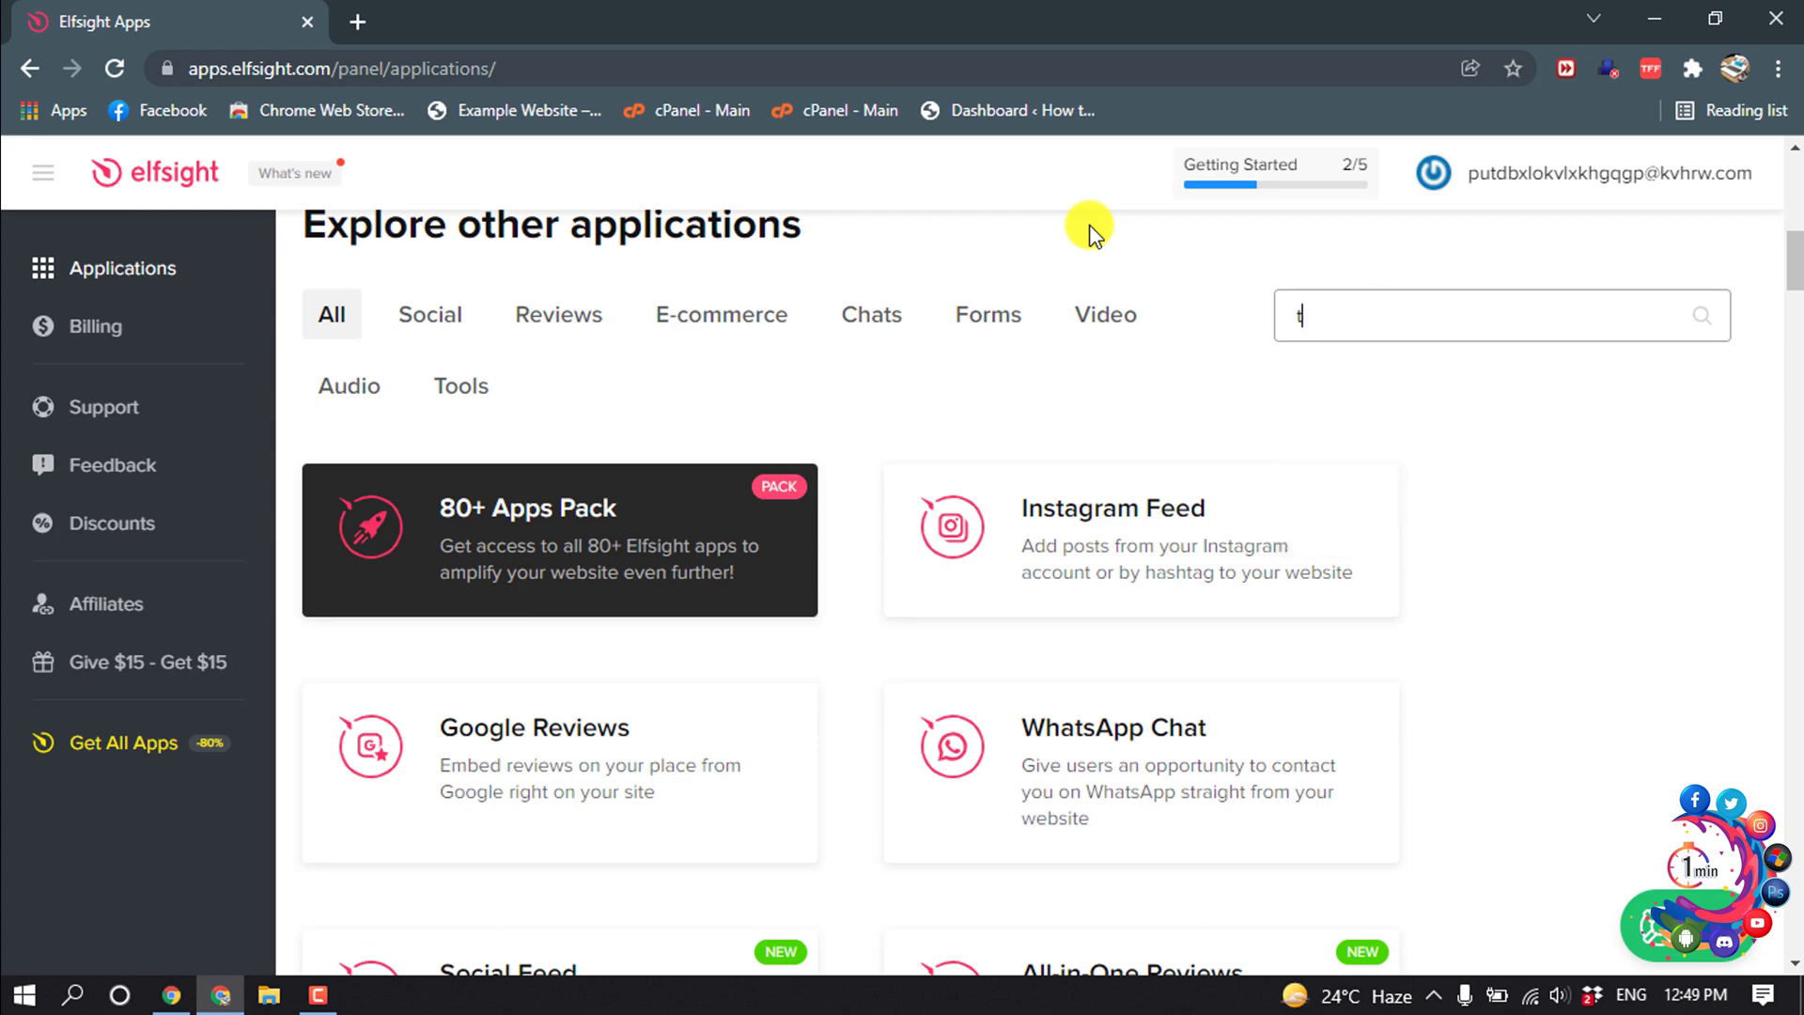
text(elegram)
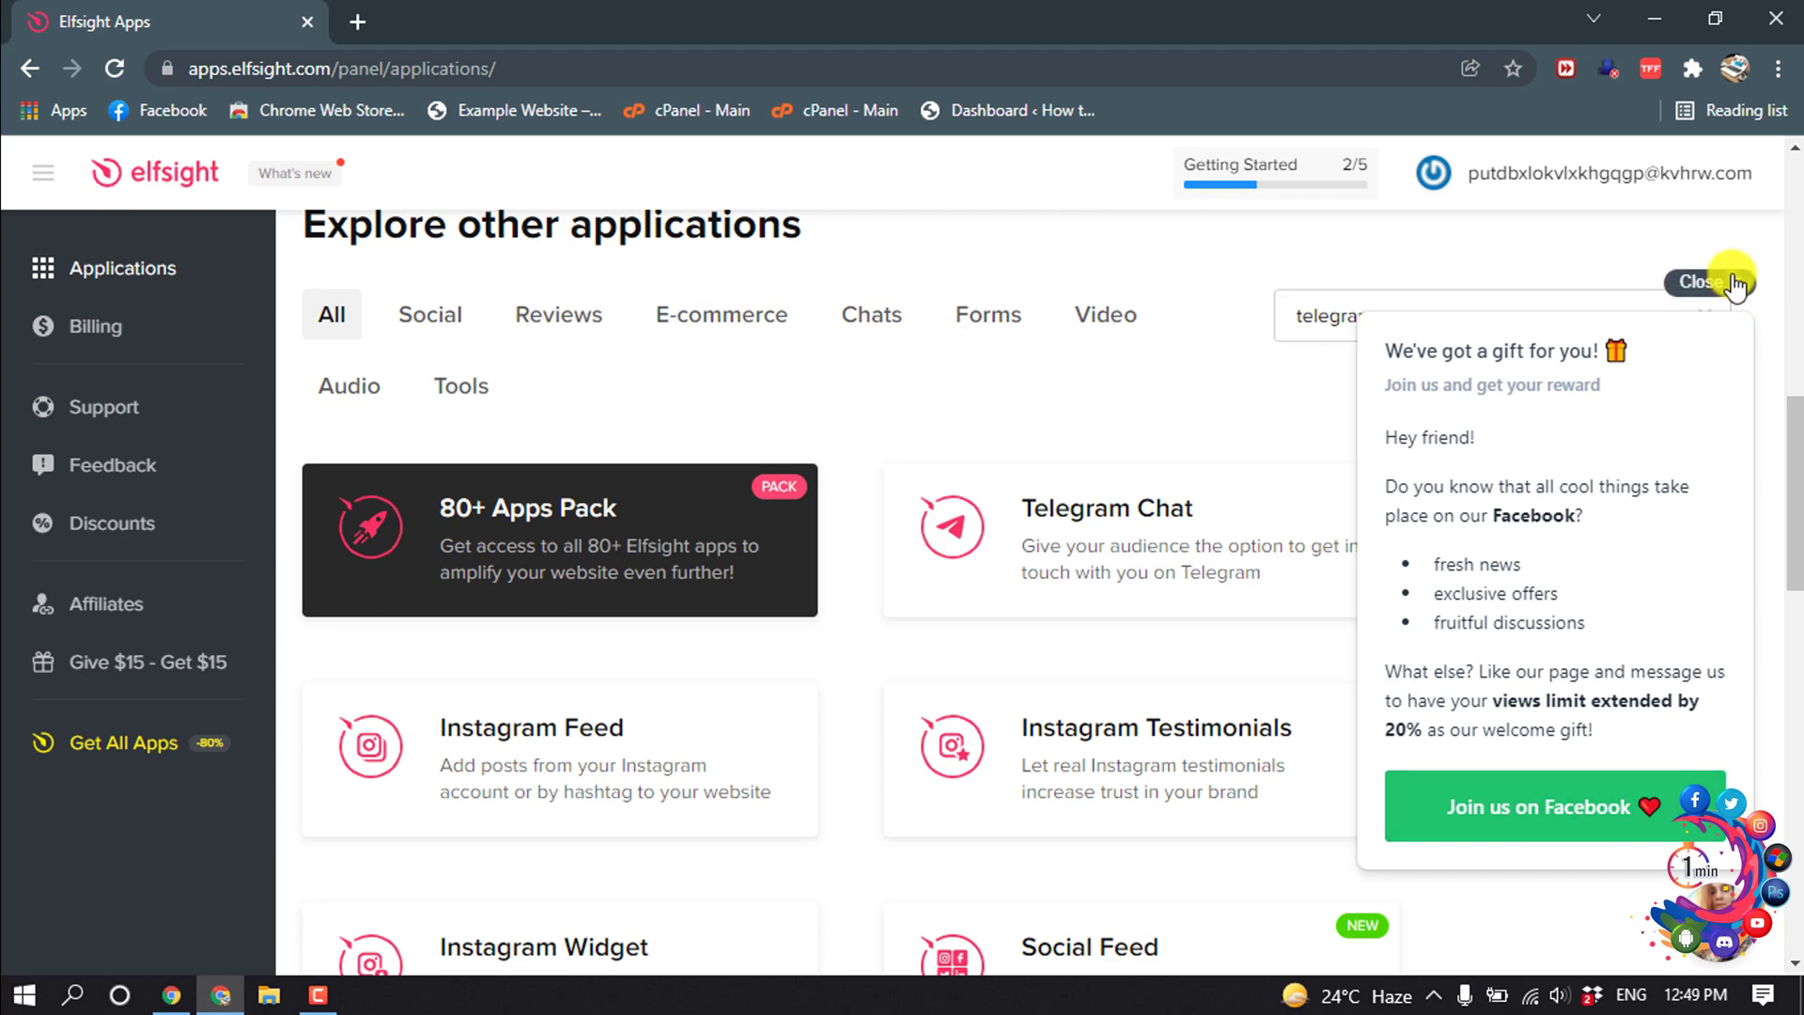
Dismiss the gift popup and create a new Telegram Chat widget.
click(1730, 275)
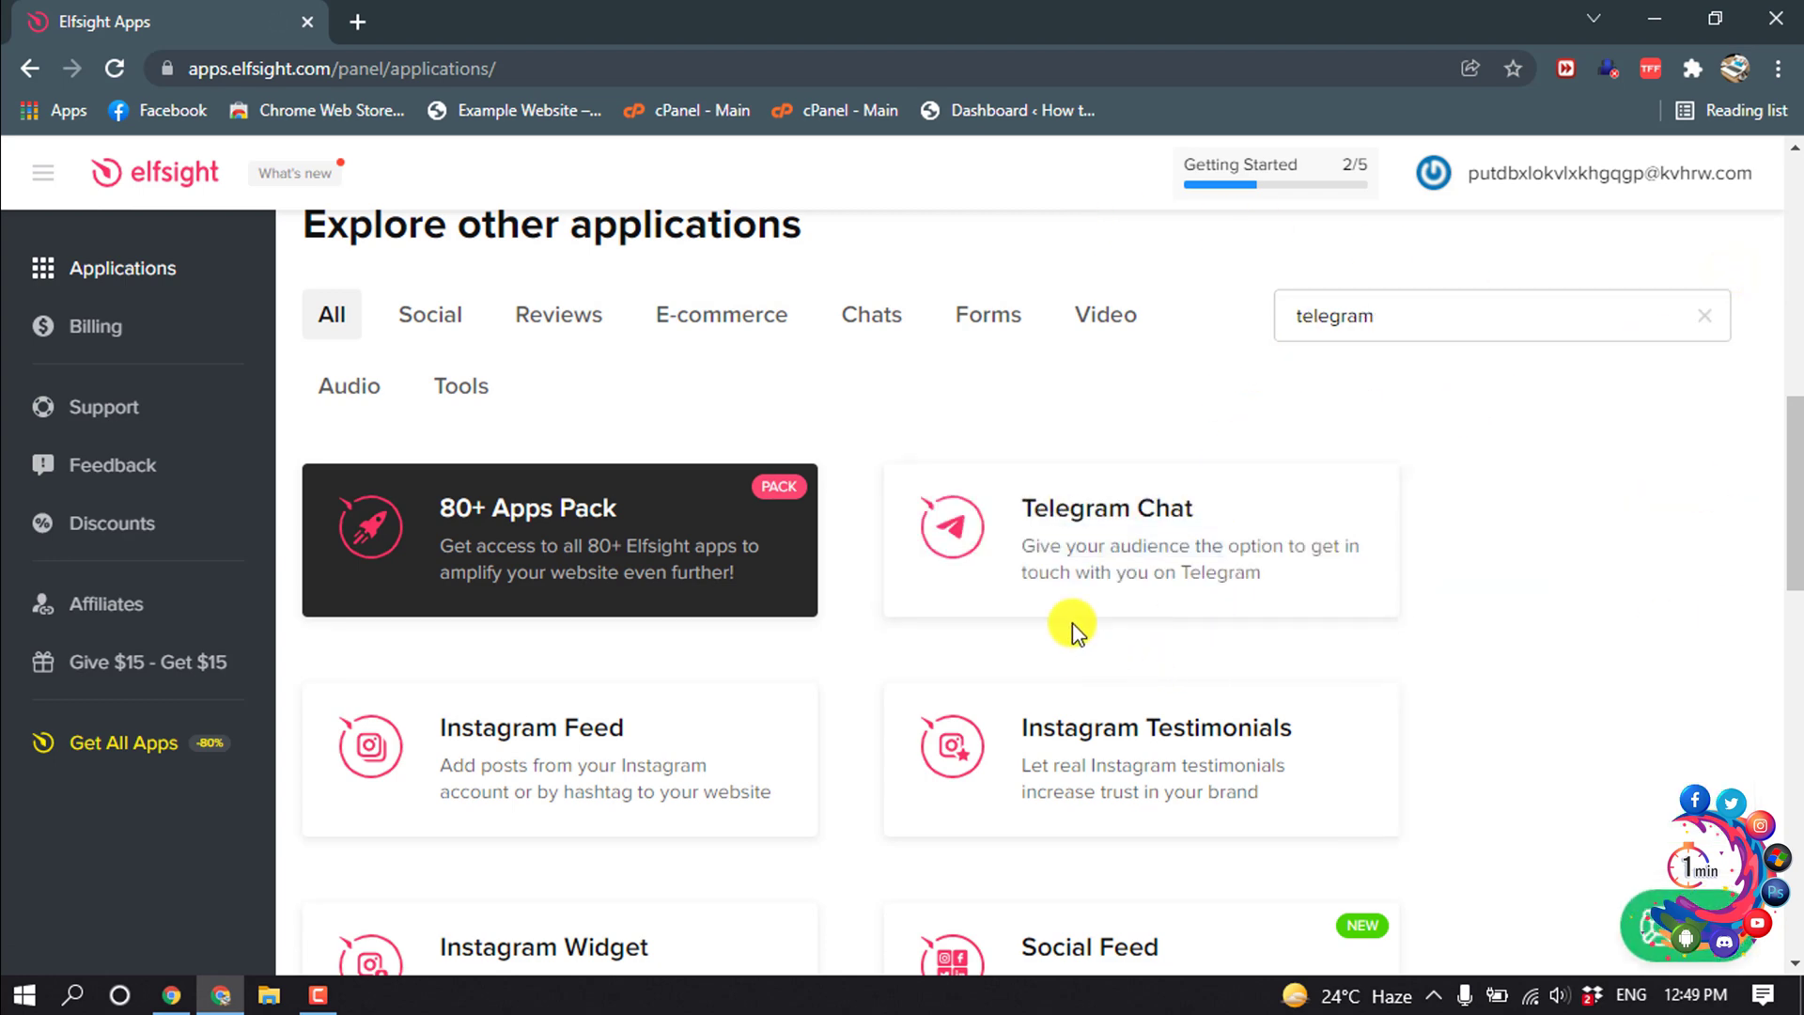
mouse_move(1146, 584)
click(1154, 538)
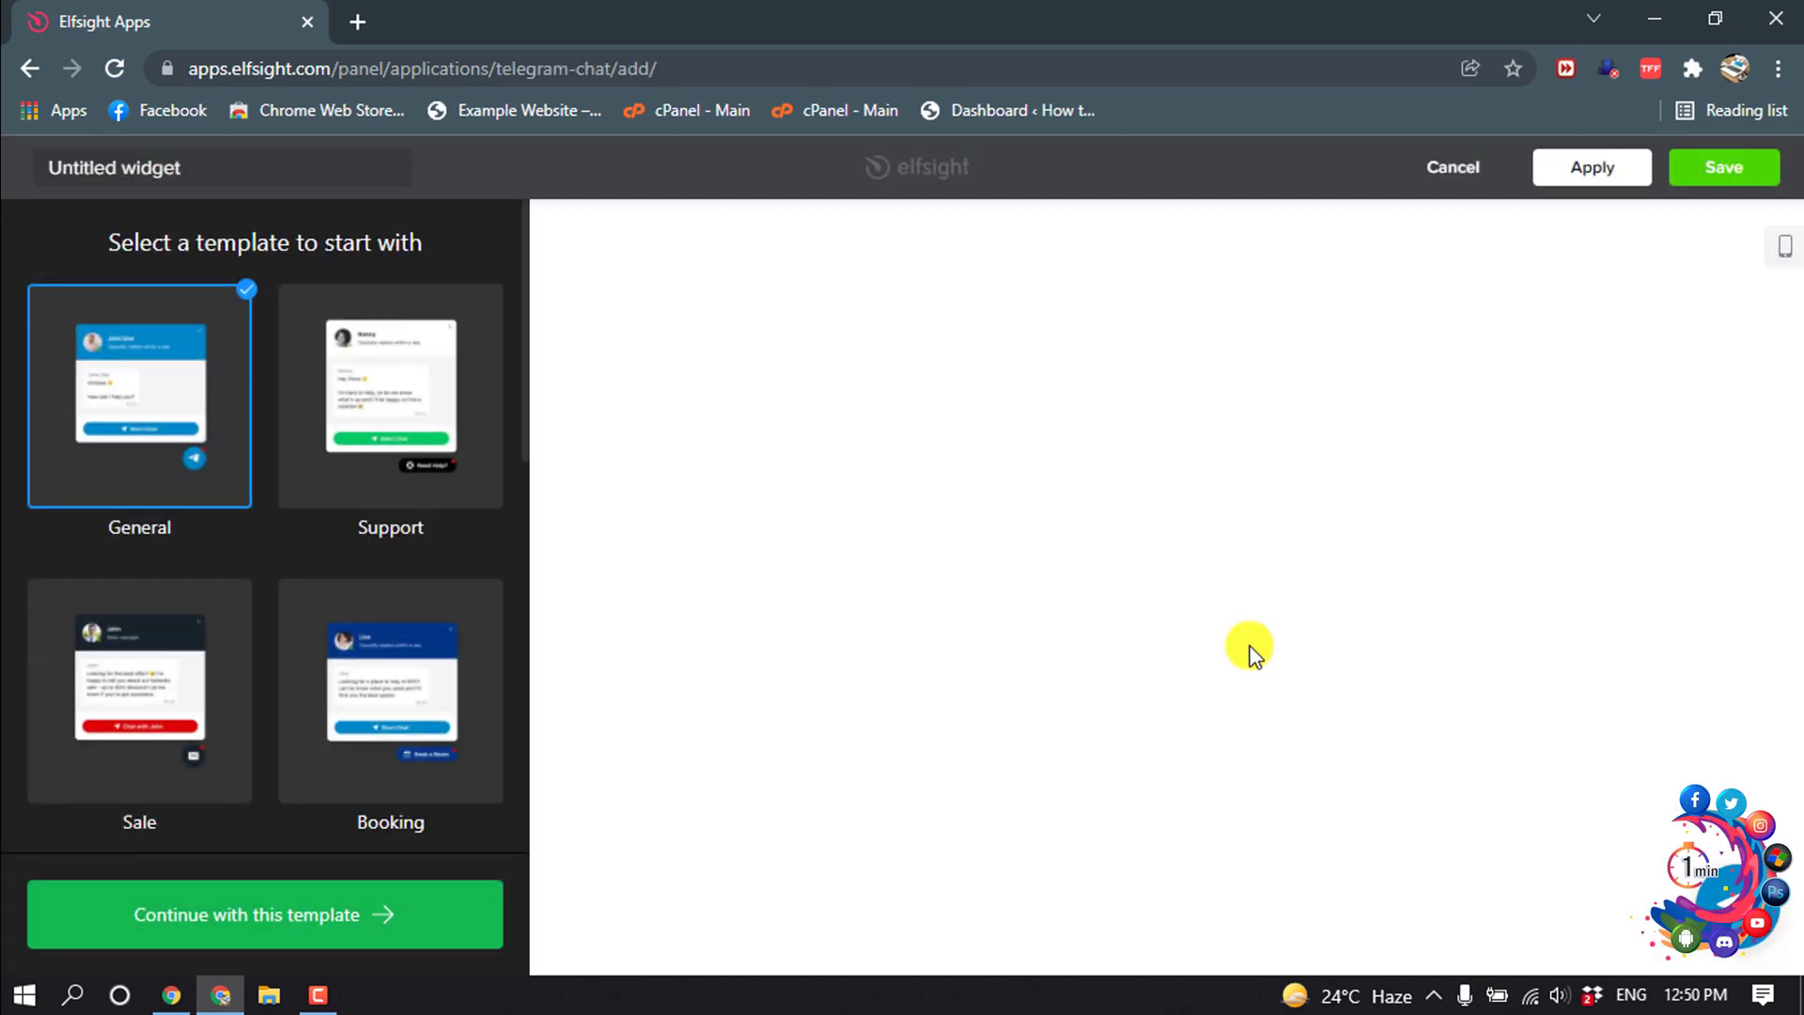
Browse the template list and continue with the preselected General template.
scroll(431, 556, down, 10)
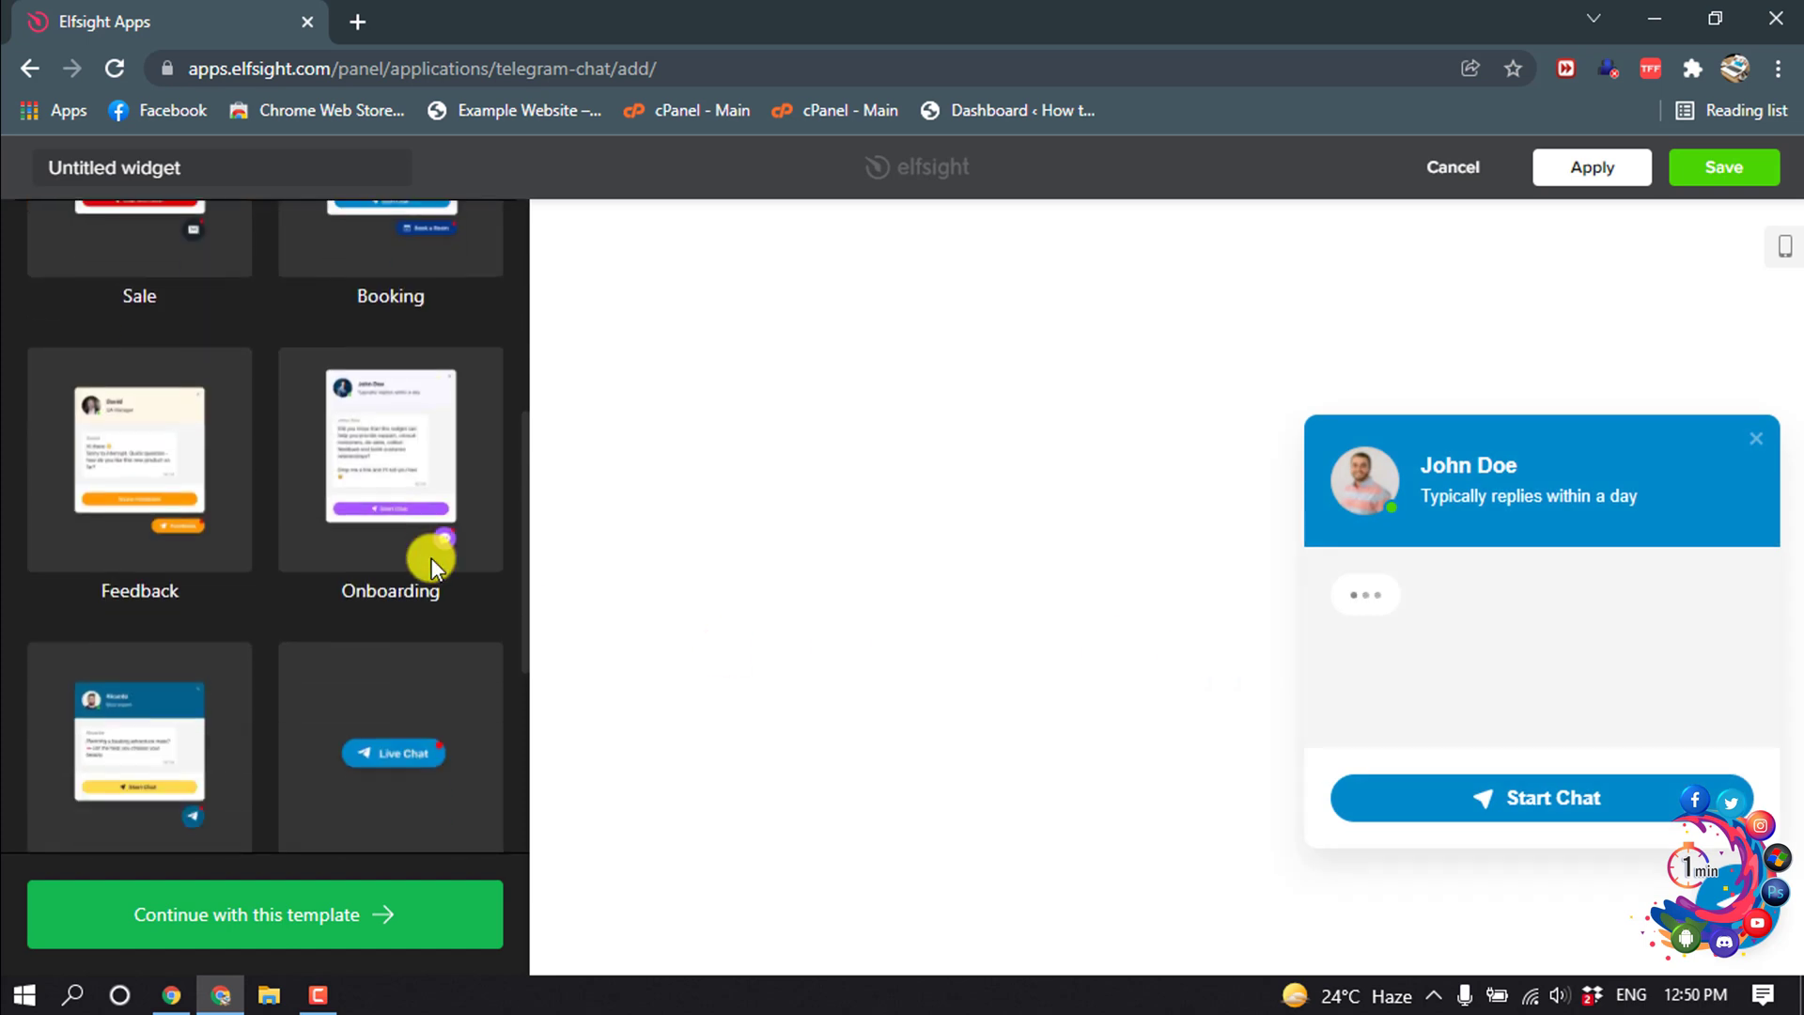
scroll(432, 556, up, 5)
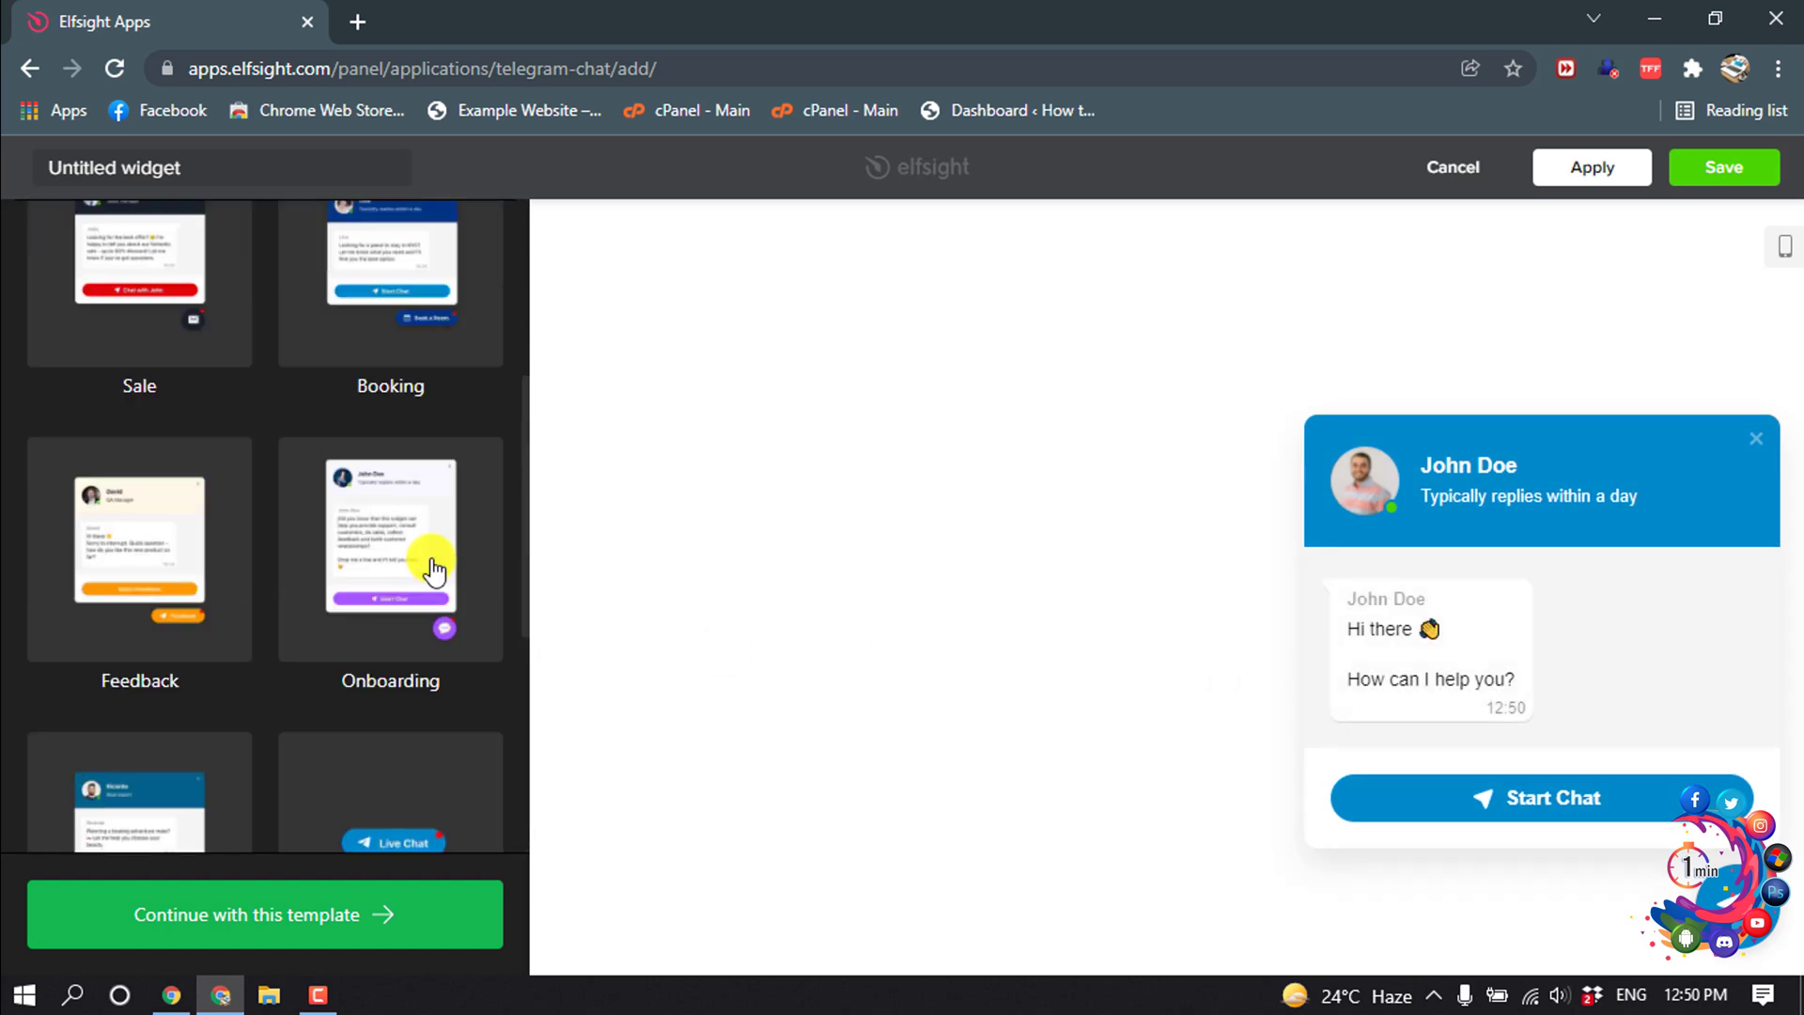
scroll(432, 557, up, 5)
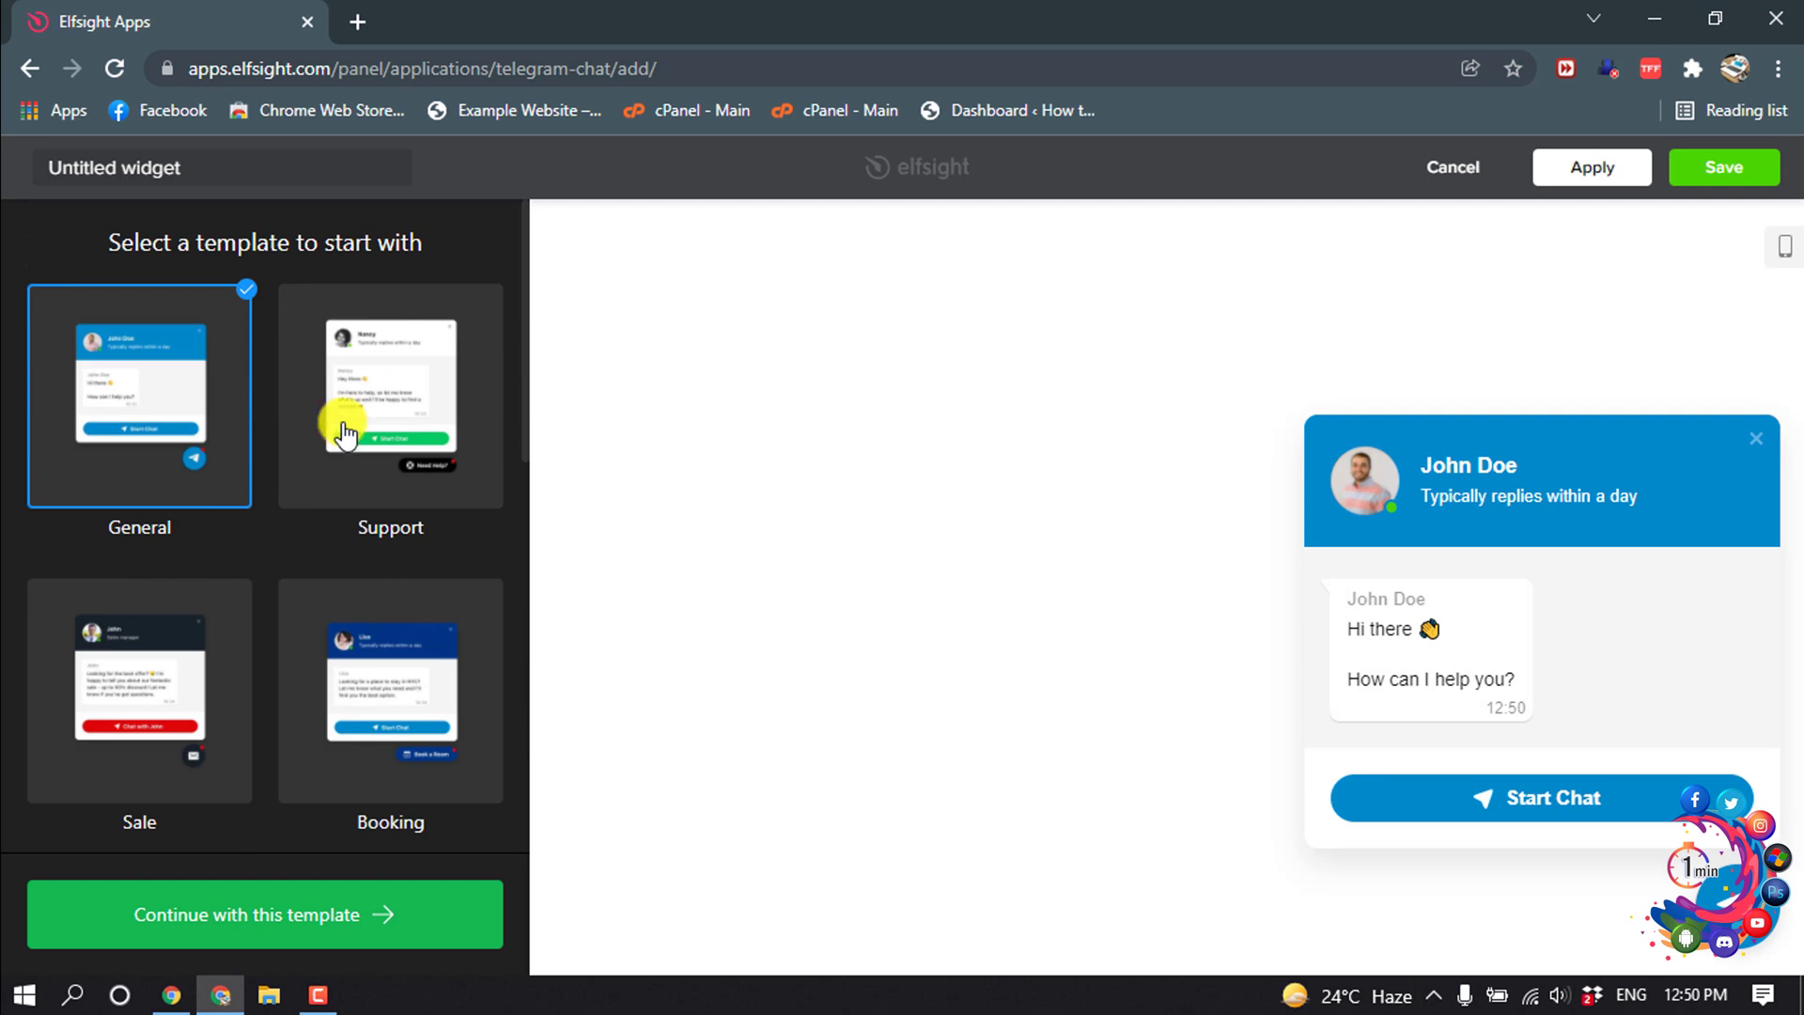
scroll(345, 434, down, 5)
scroll(373, 492, up, 5)
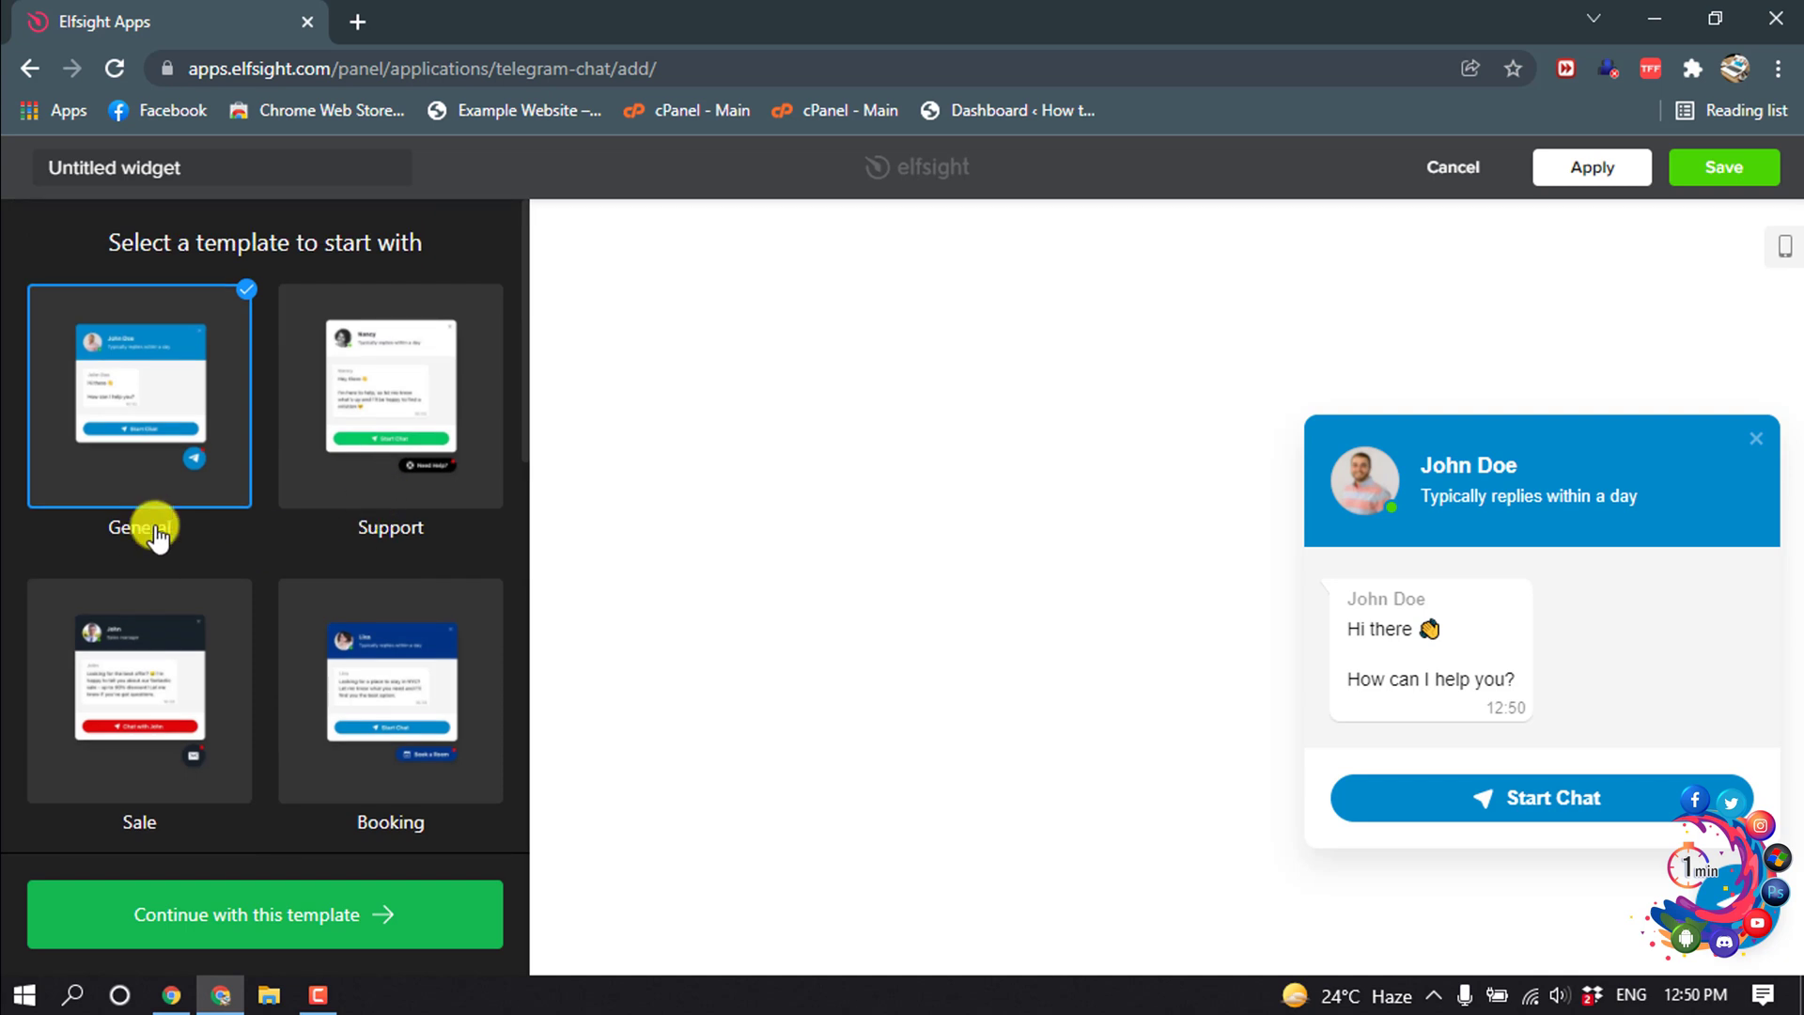
click(265, 923)
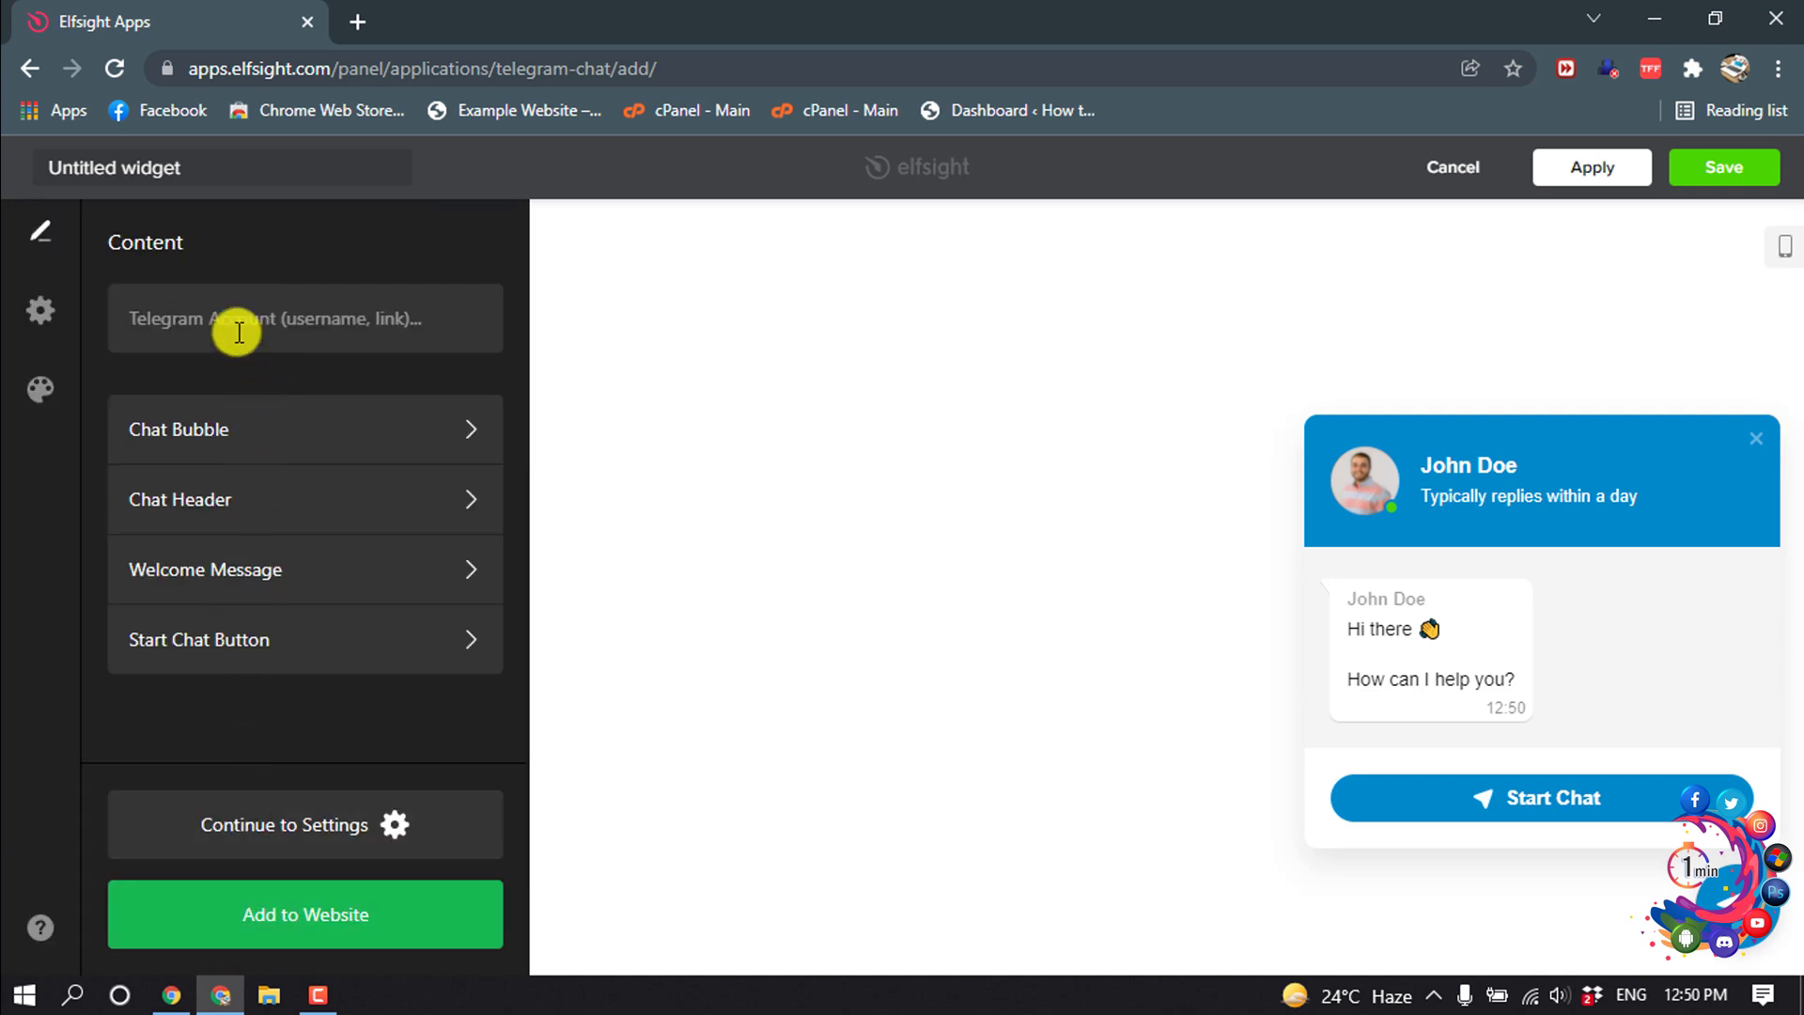
Enter the Telegram account username in the Telegram Account field, correcting a typo.
click(192, 331)
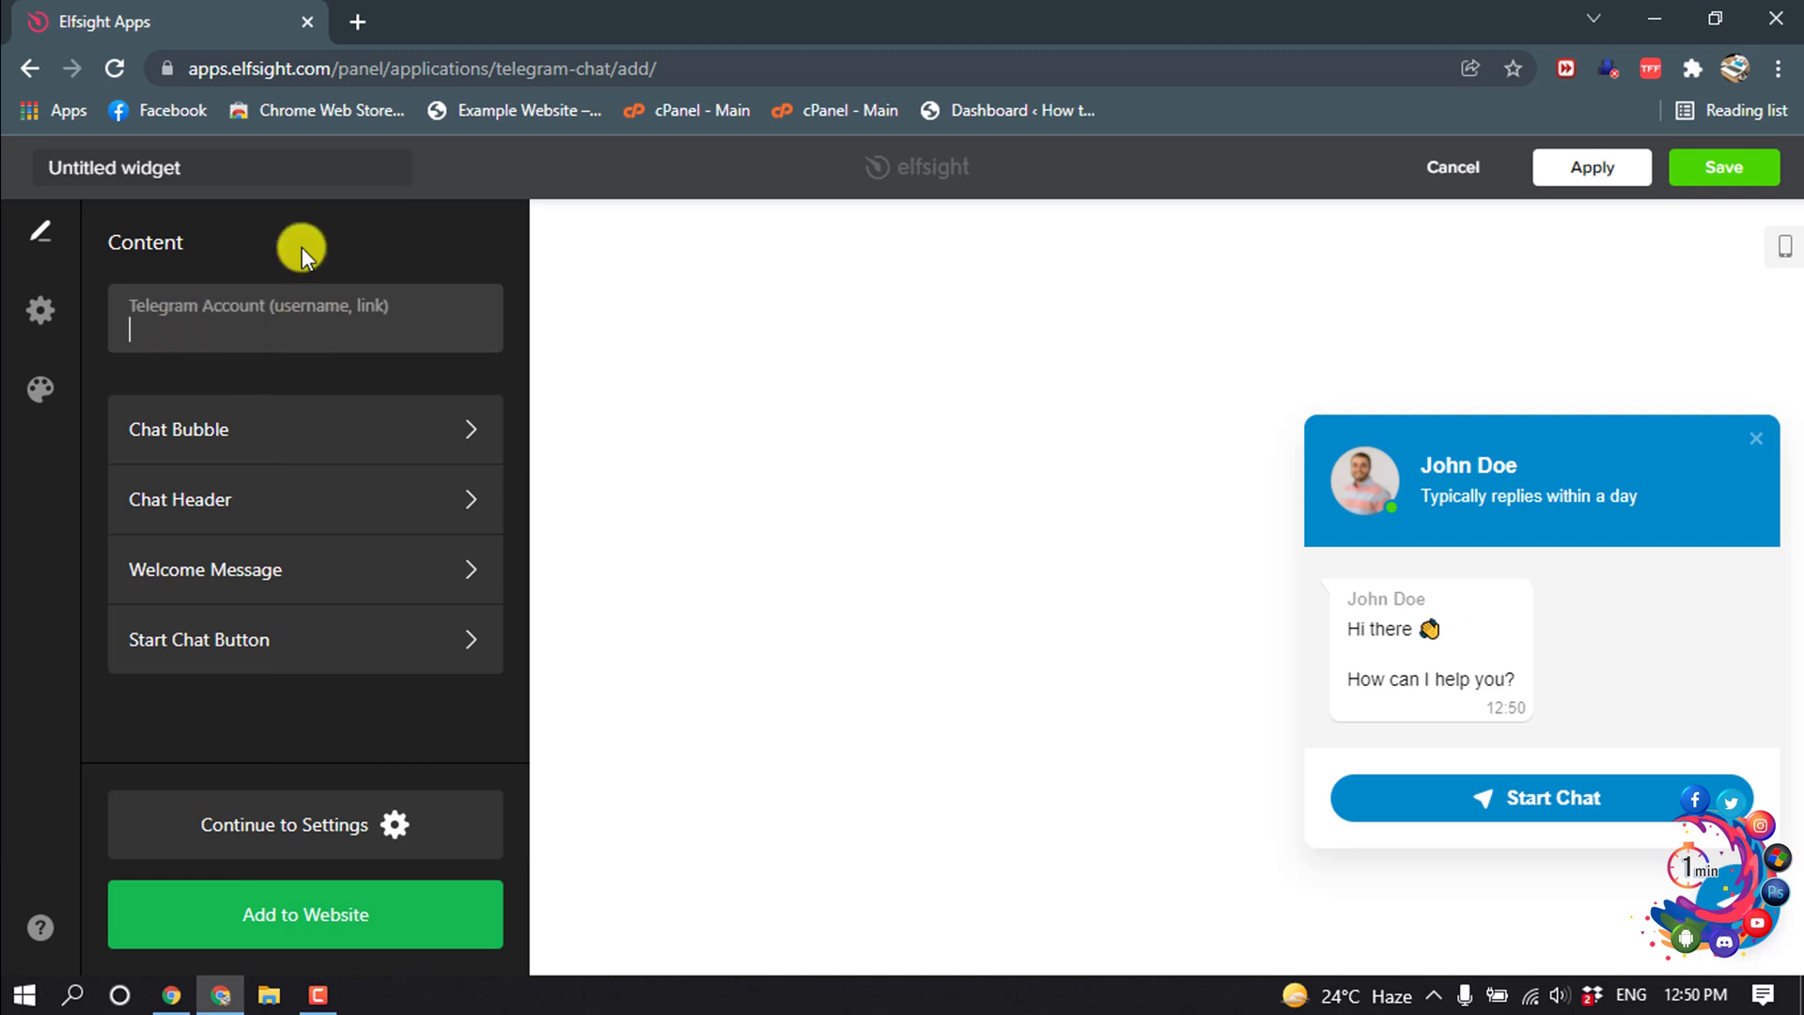
text(John)
key(BackSpace)
key(BackSpace)
key(BackSpace)
key(BackSpace)
key(BackSpace)
text(Smith j.)
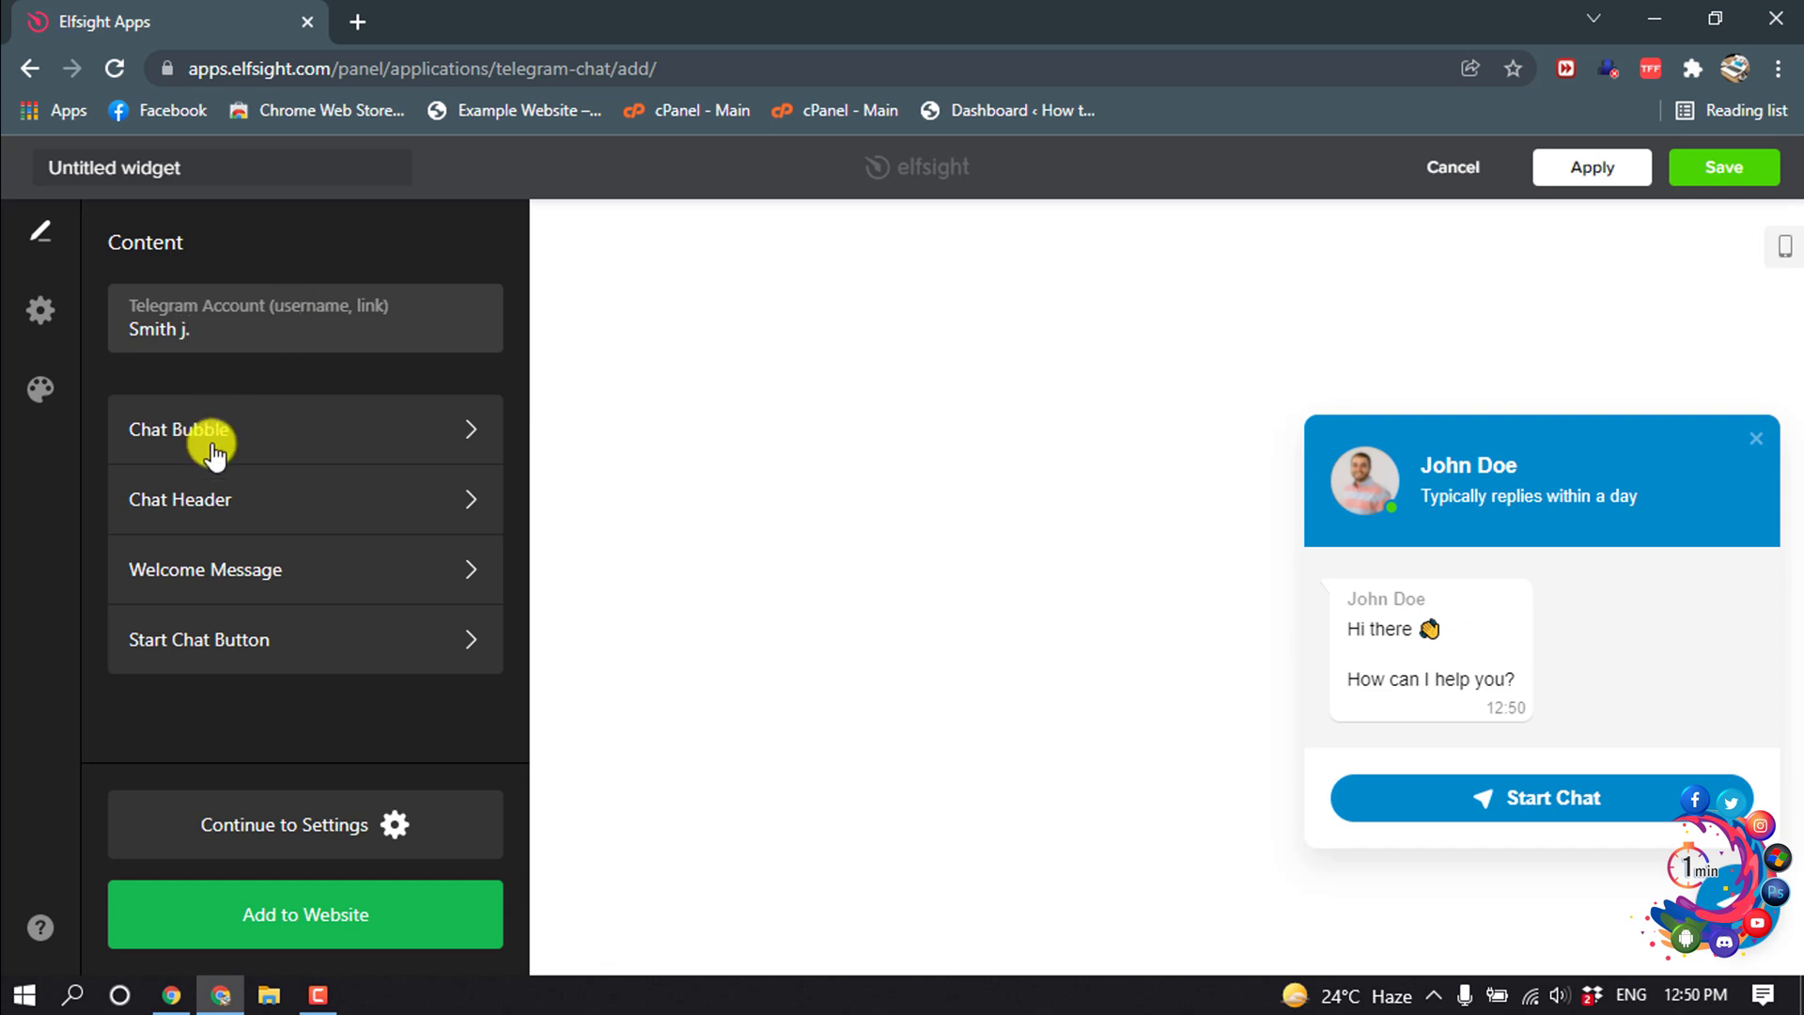
click(275, 428)
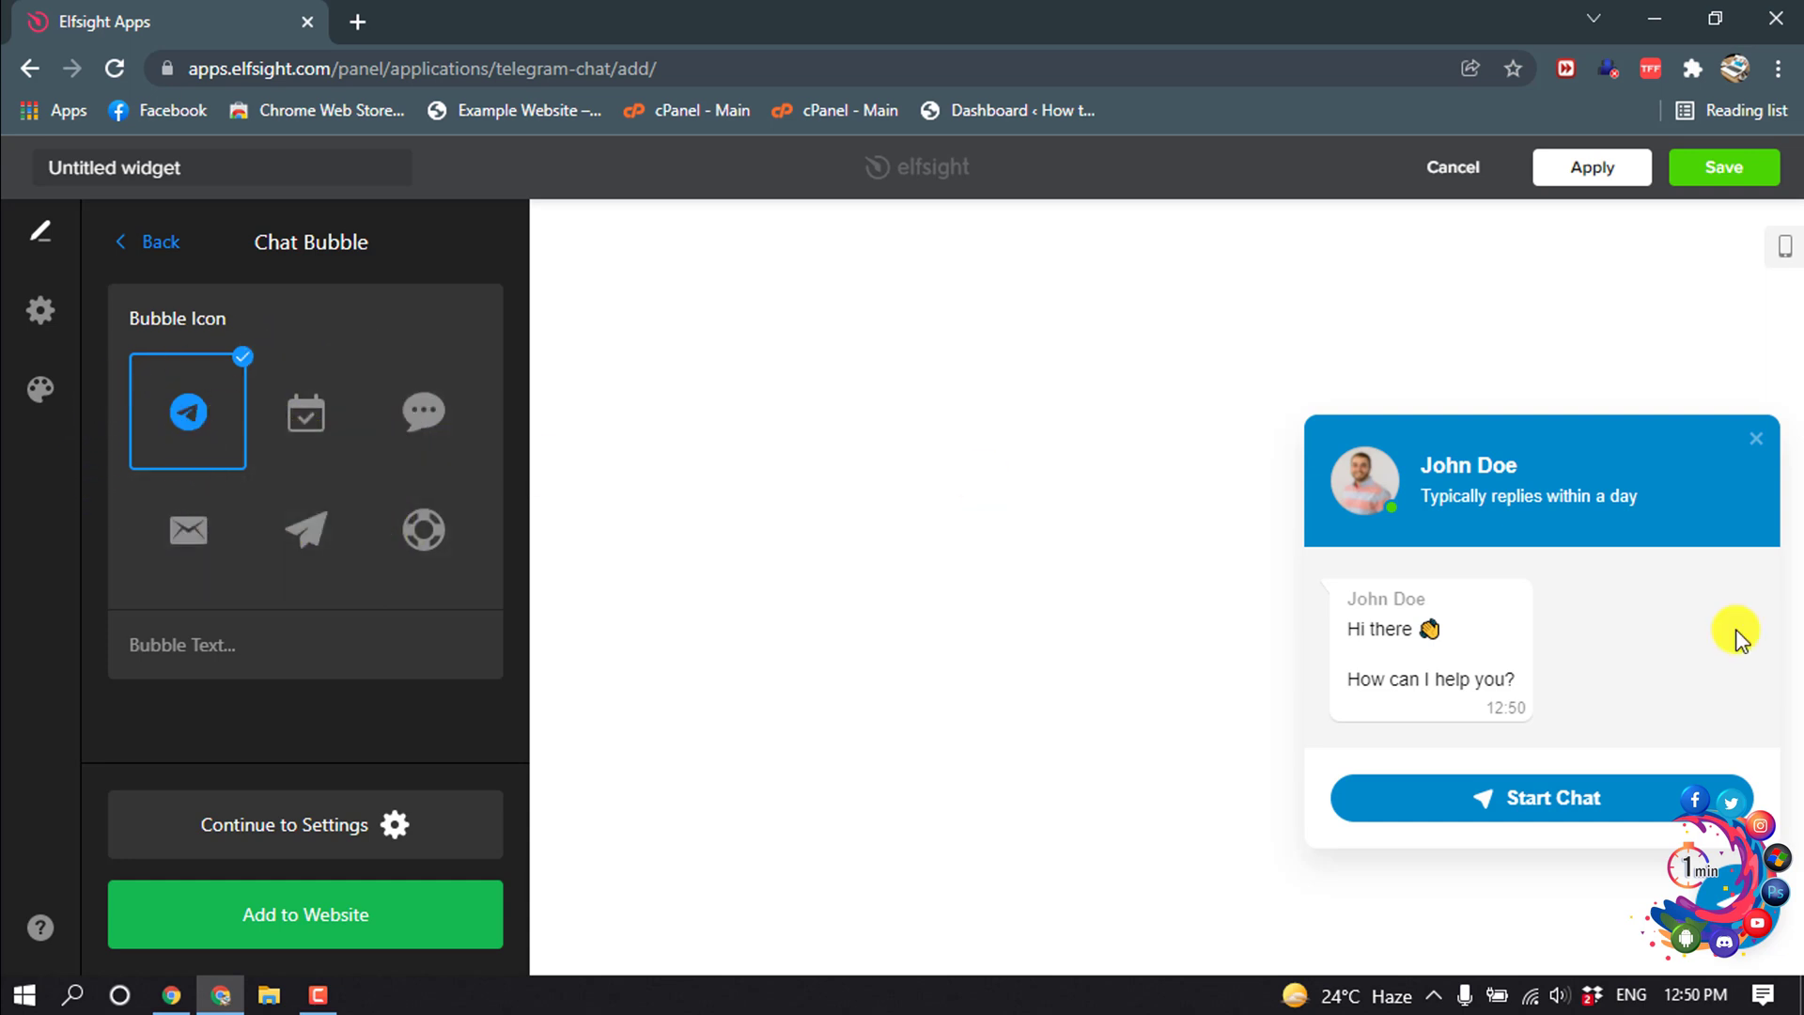
click(143, 243)
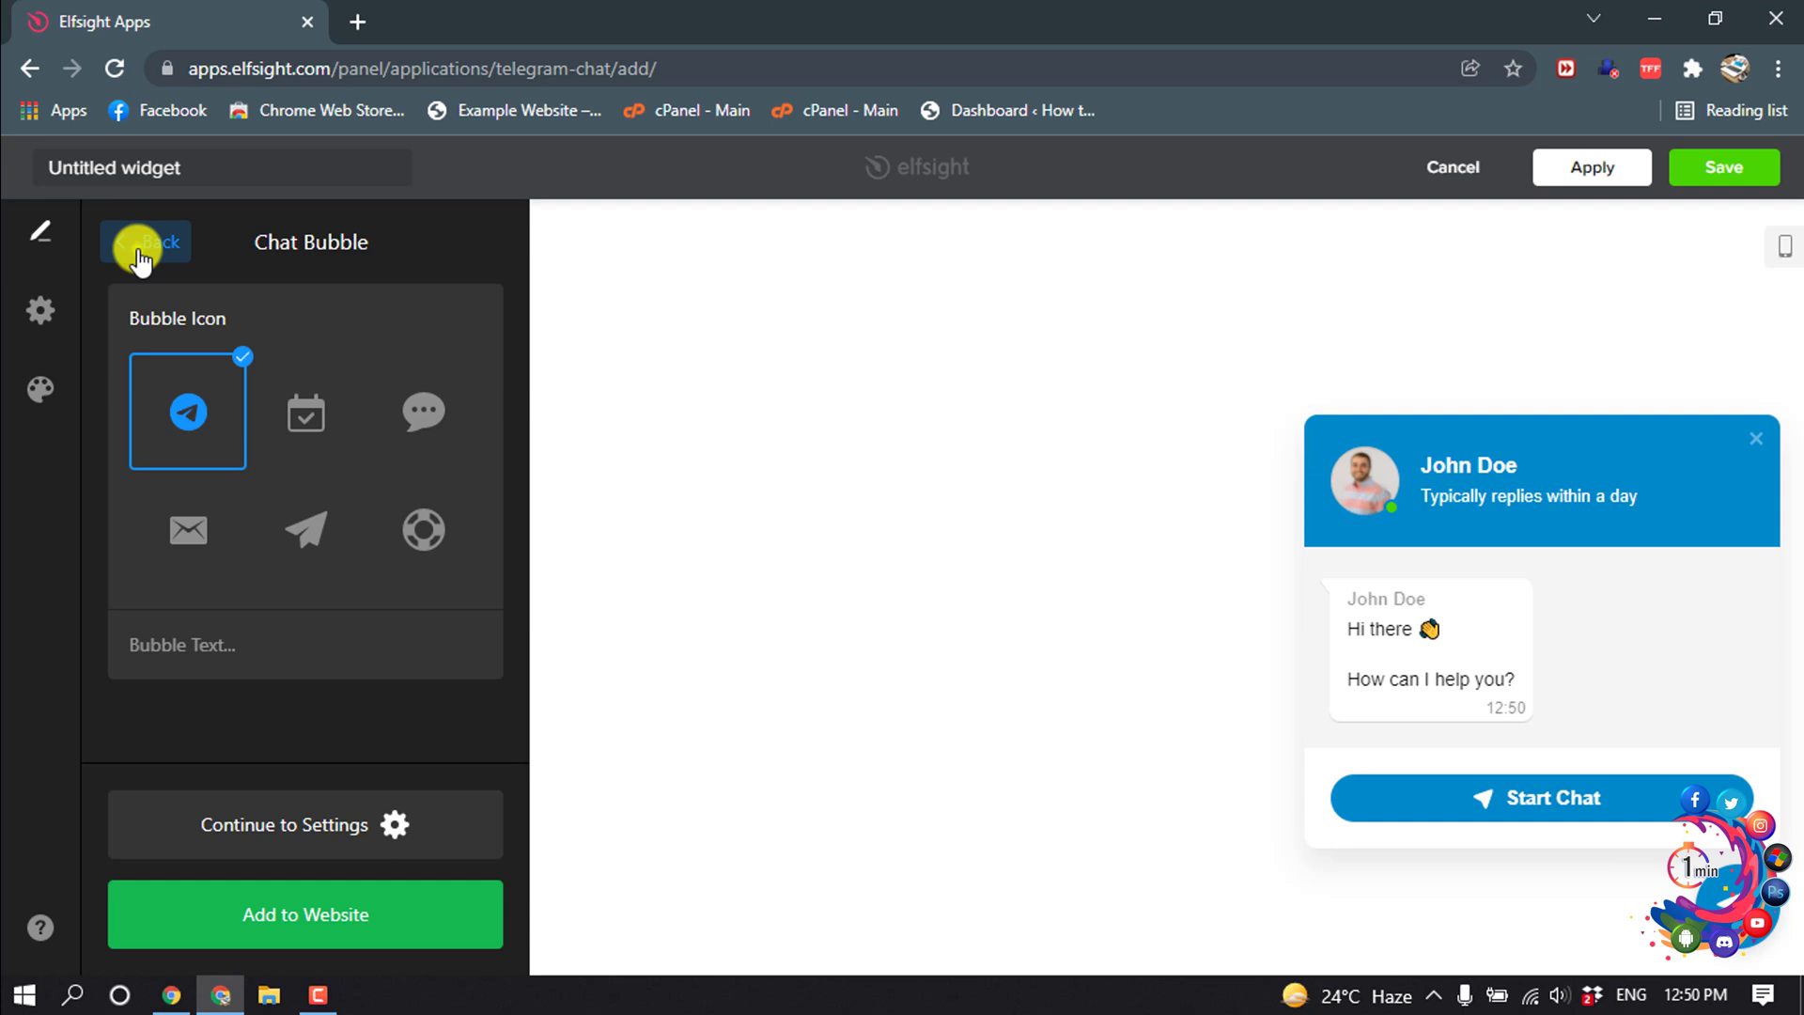
Keep the Chat Header caption on Reply Time ('Typically replies within a day') after trying Custom.
click(189, 501)
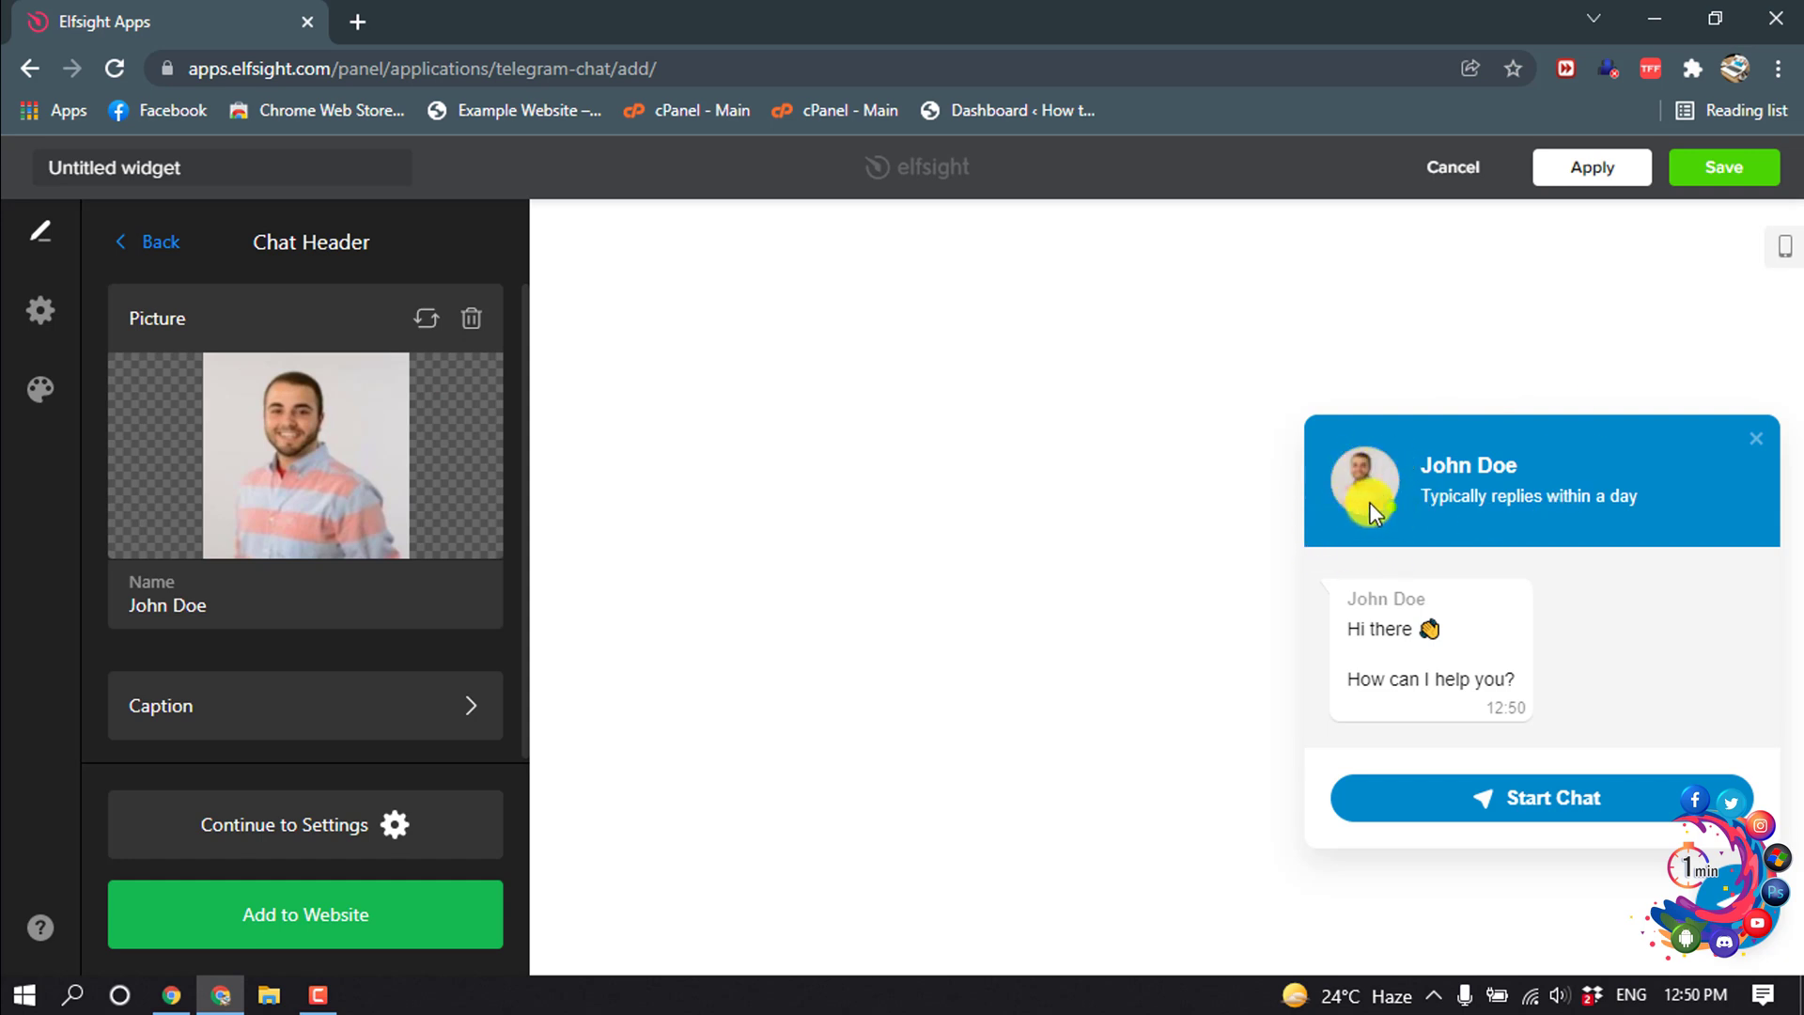
scroll(214, 650, down, 1)
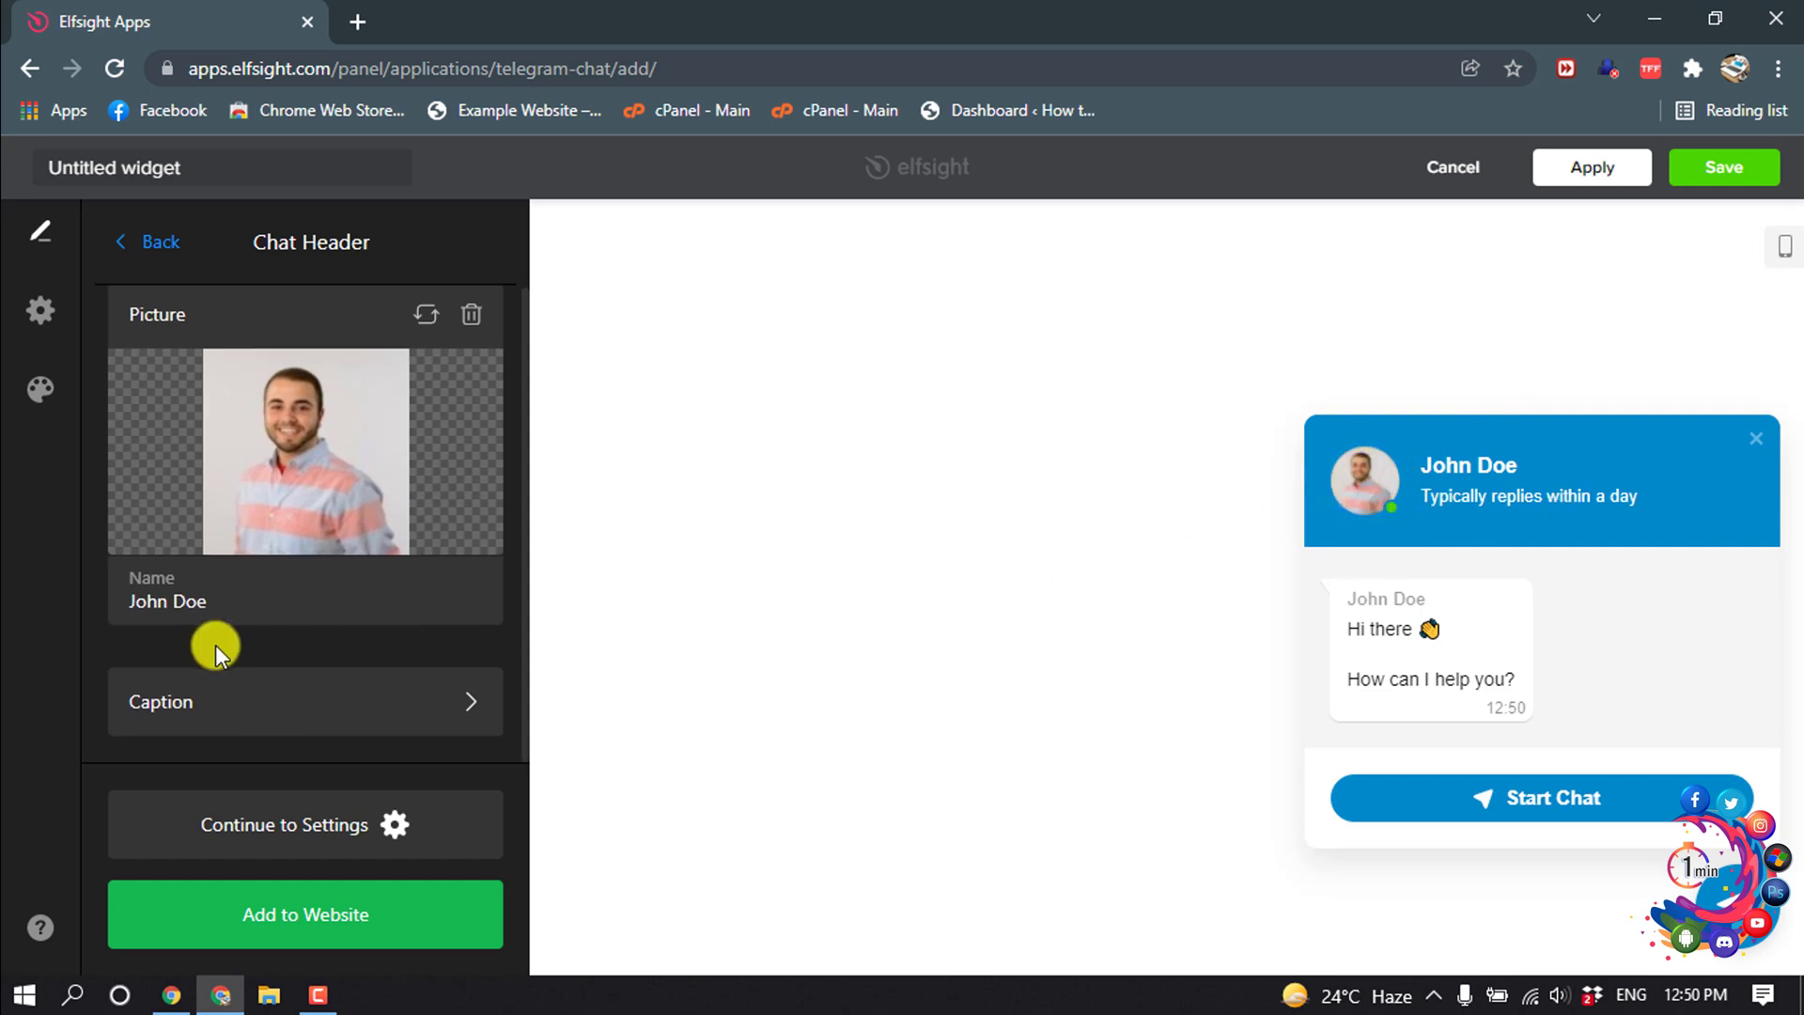
click(174, 712)
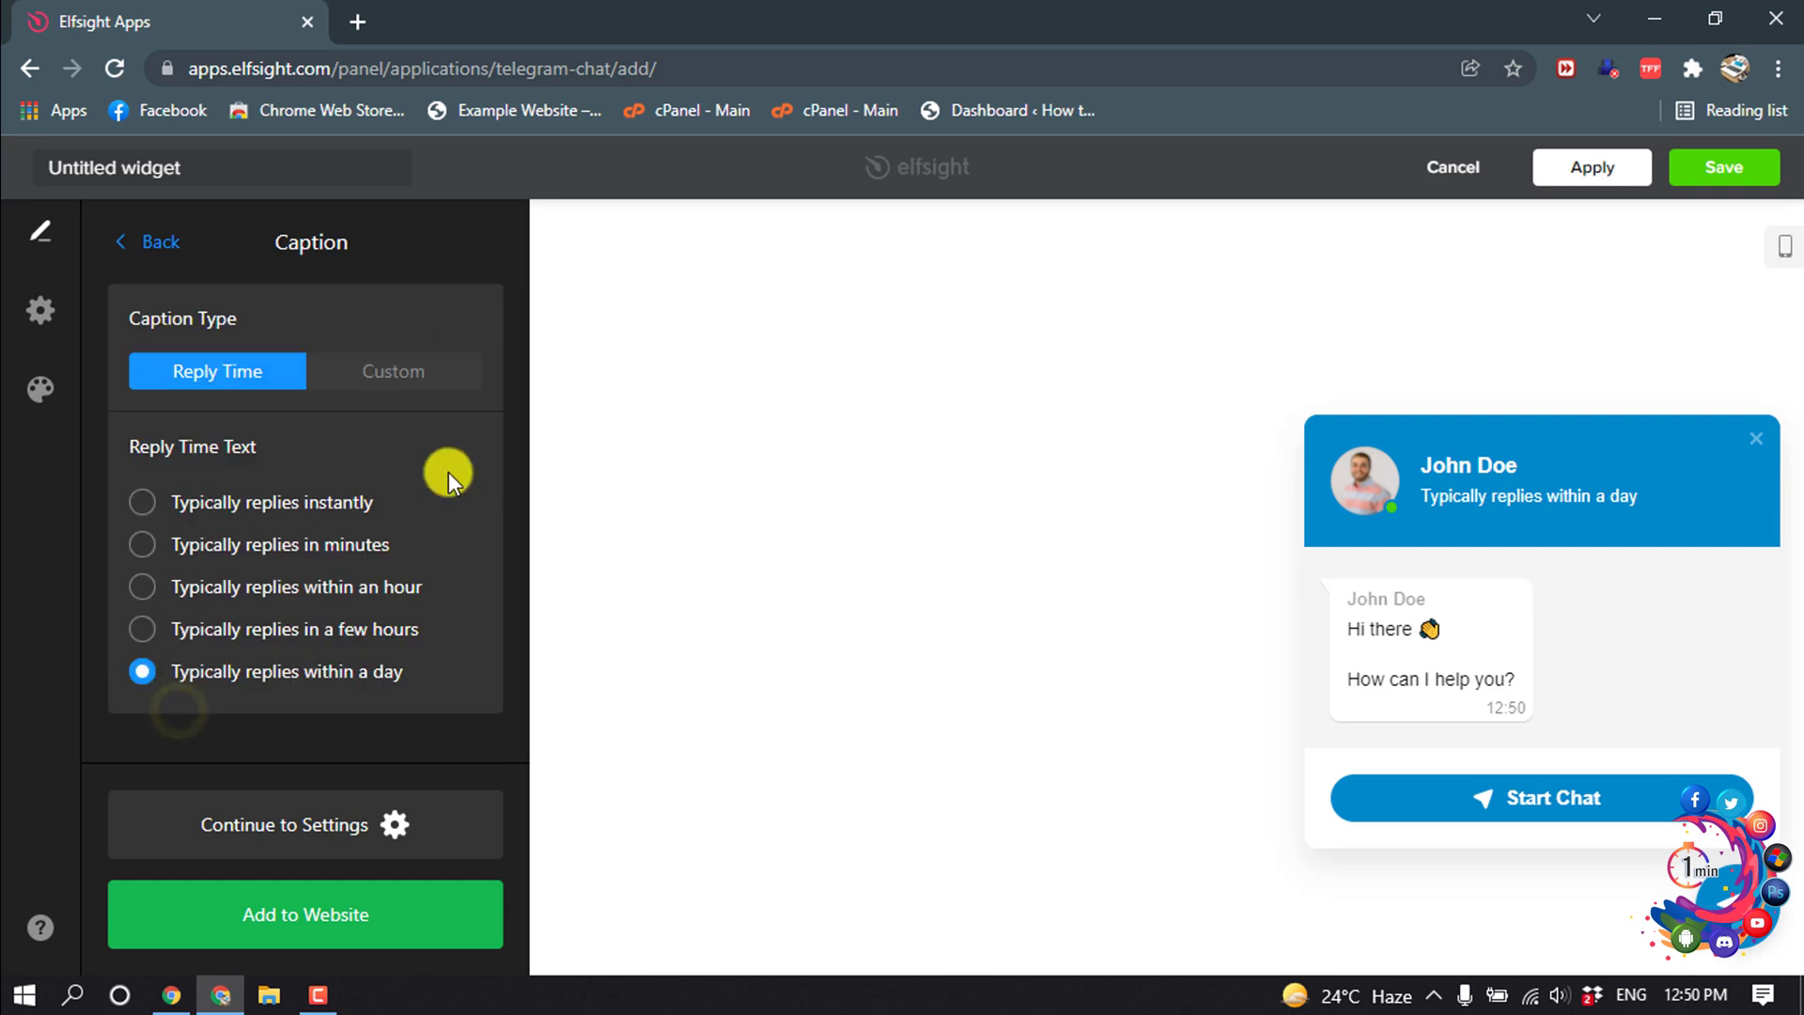
click(403, 381)
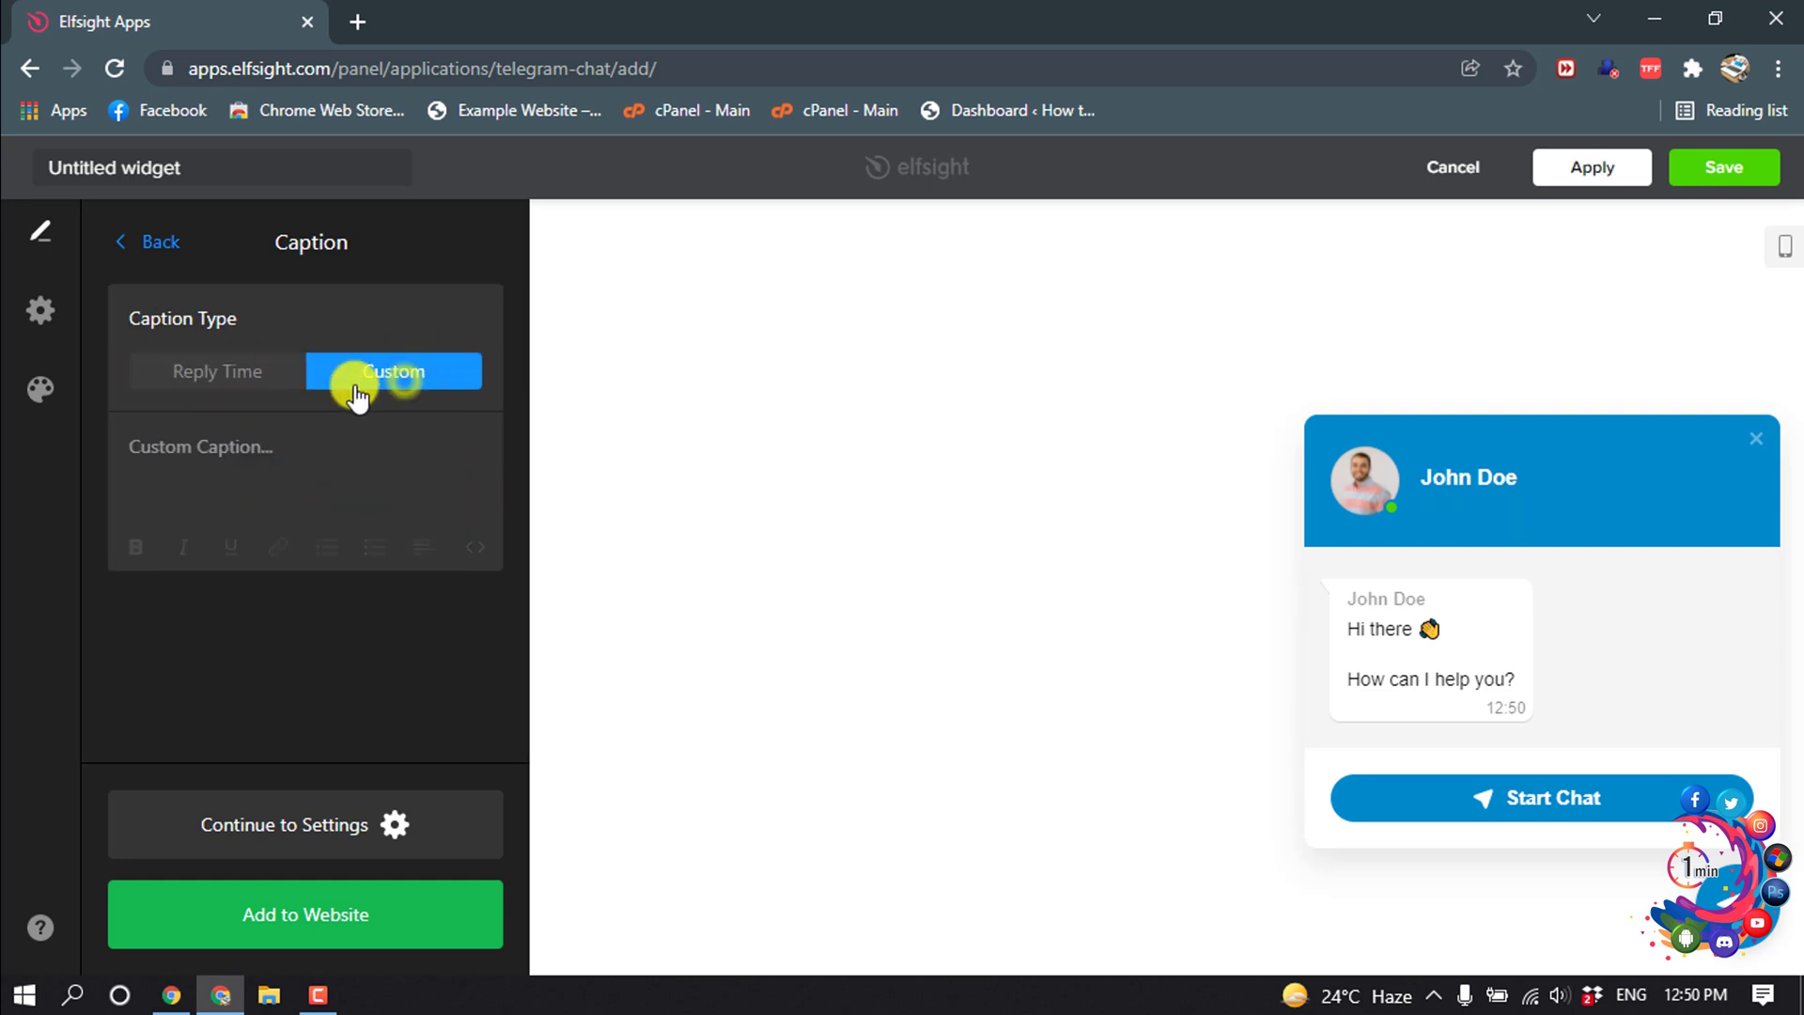
click(250, 370)
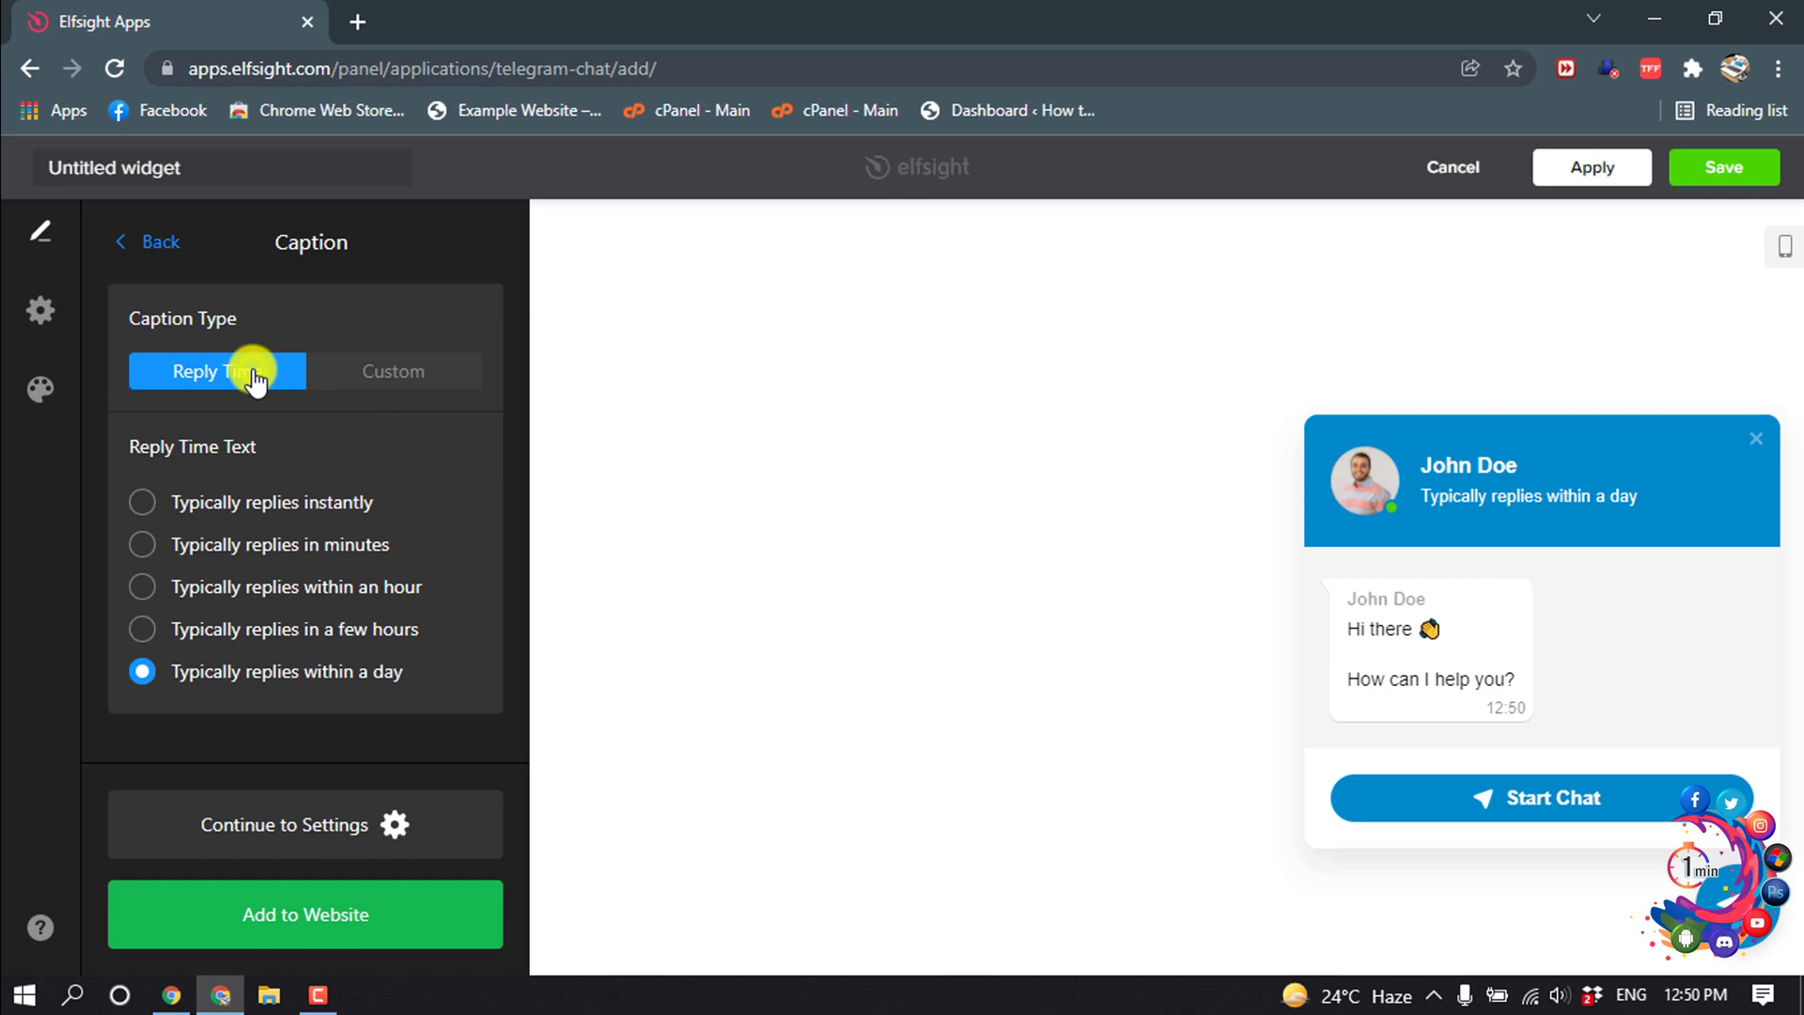
click(129, 262)
Review the Welcome Message and Start Chat Button settings, leaving both at their defaults.
click(129, 262)
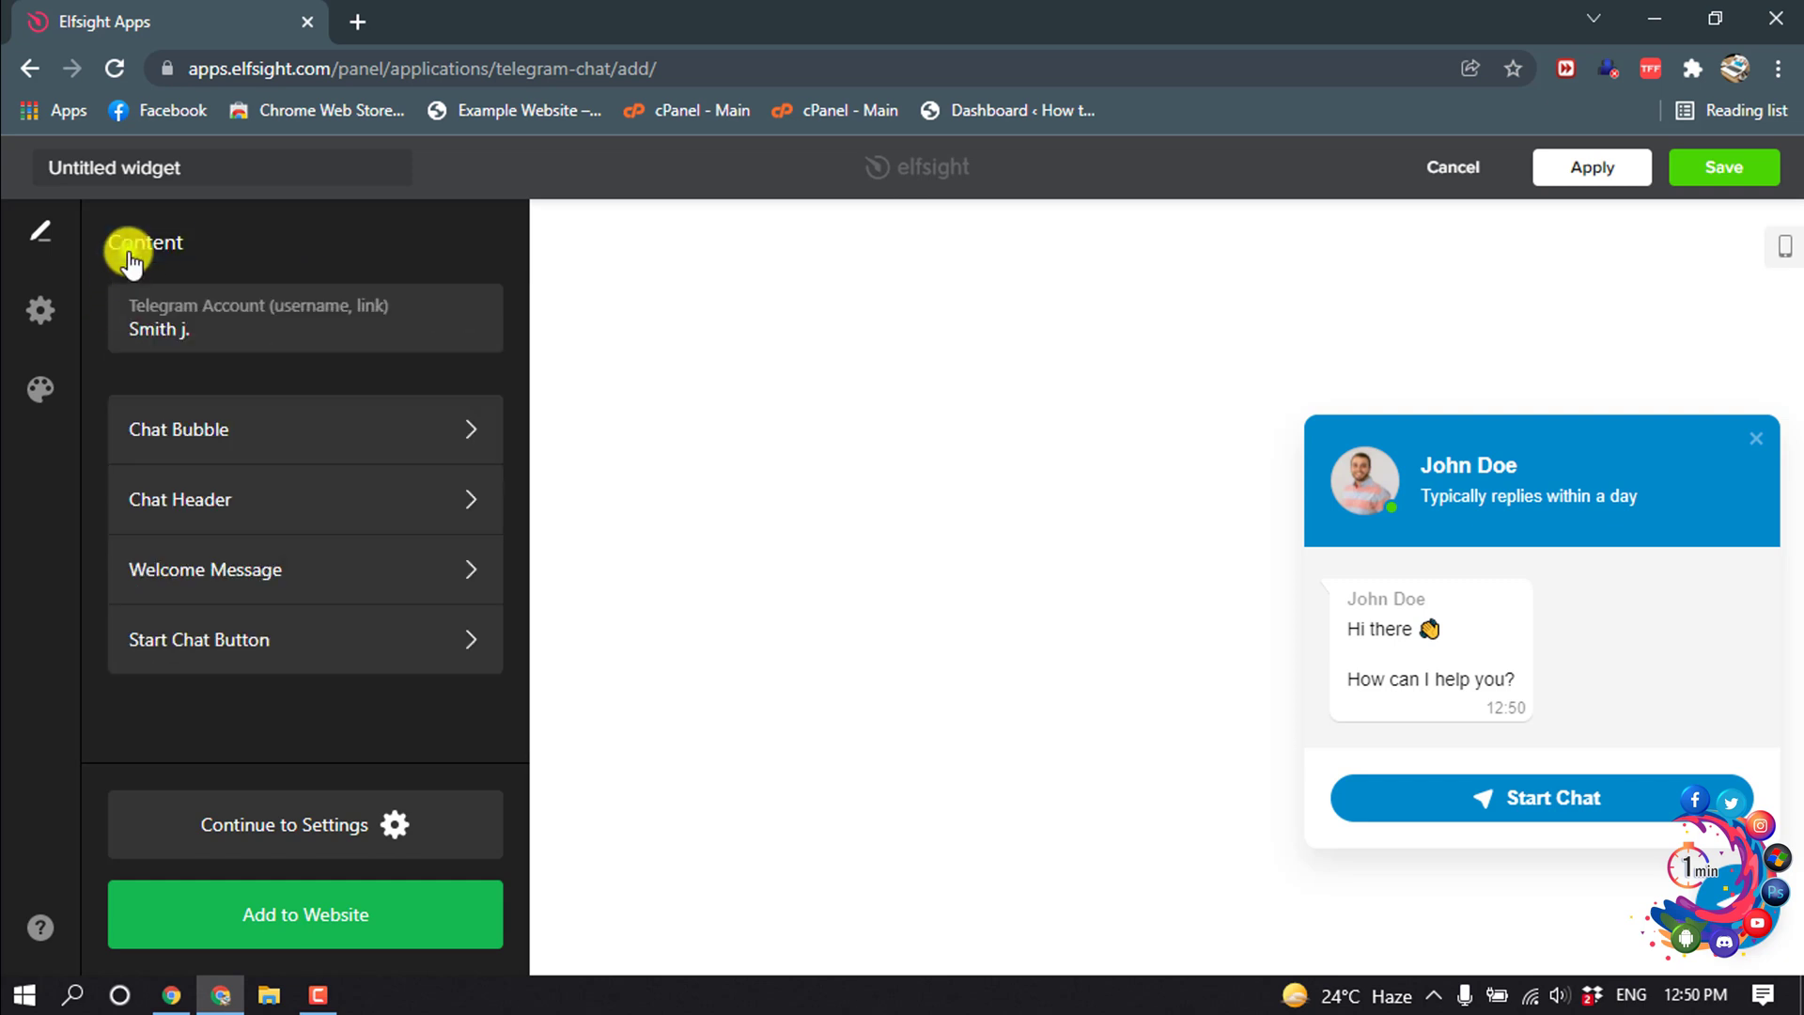
click(252, 583)
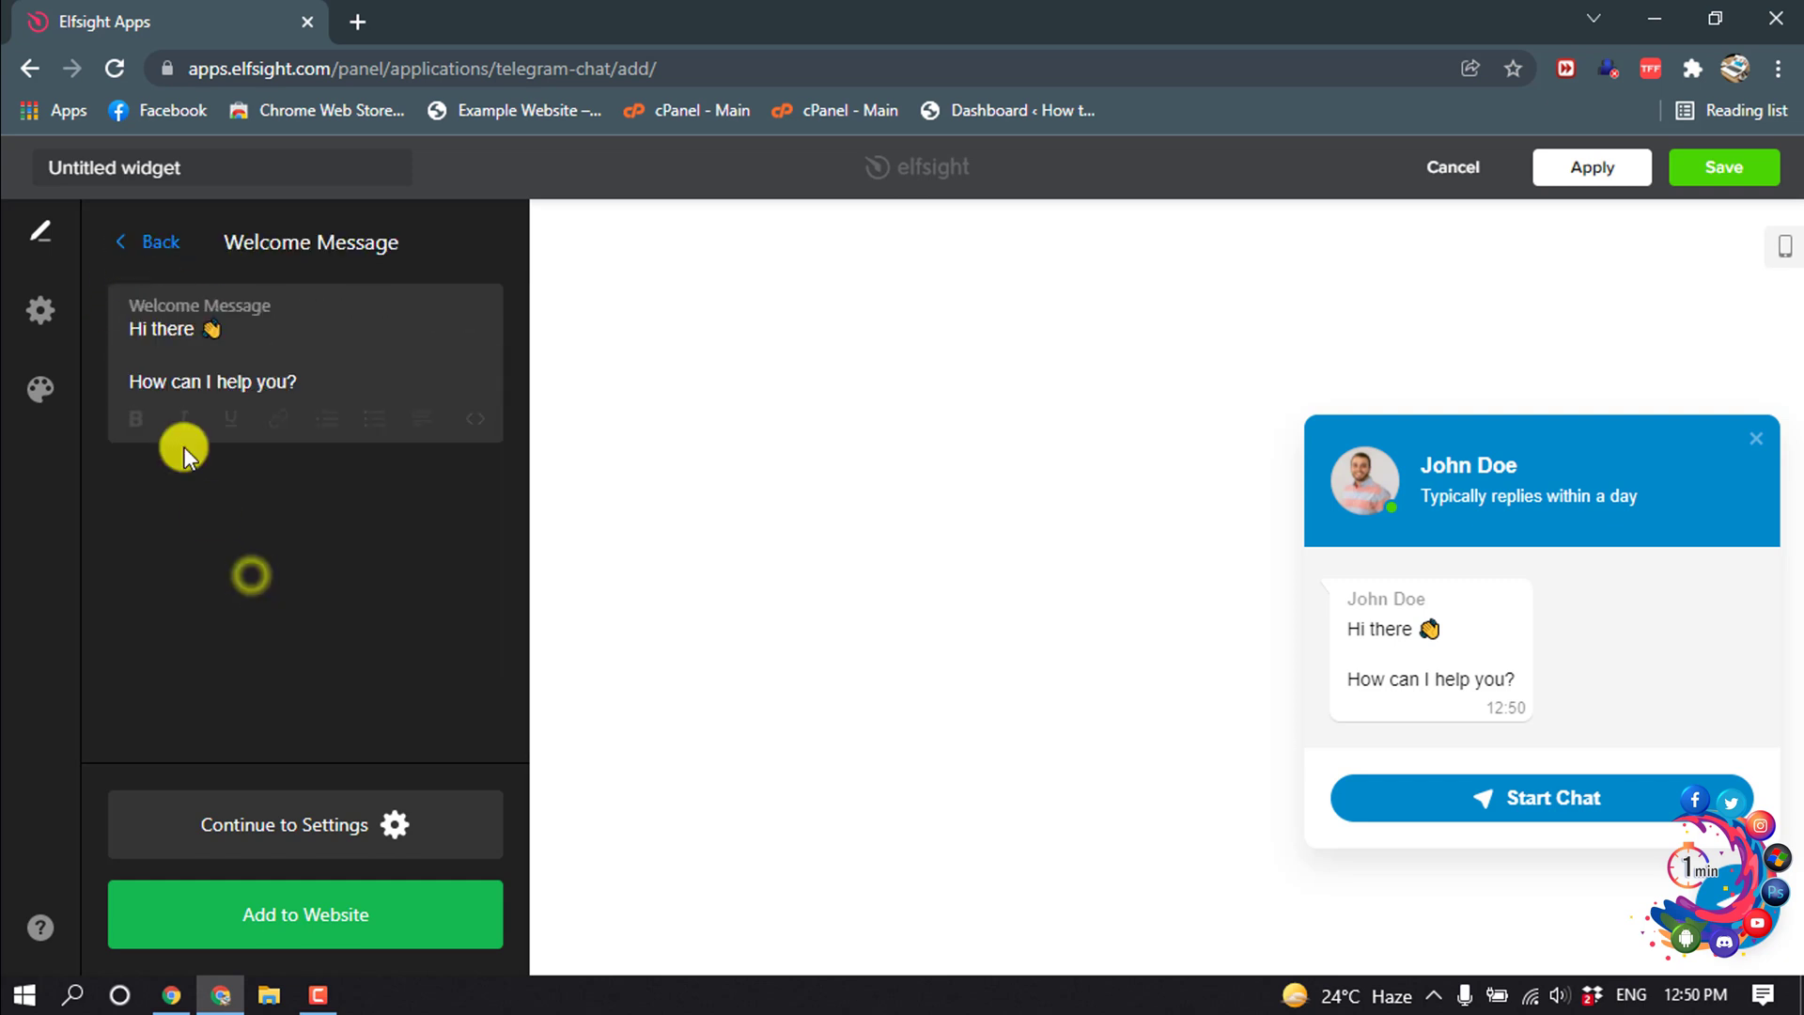
drag(363, 385, 141, 326)
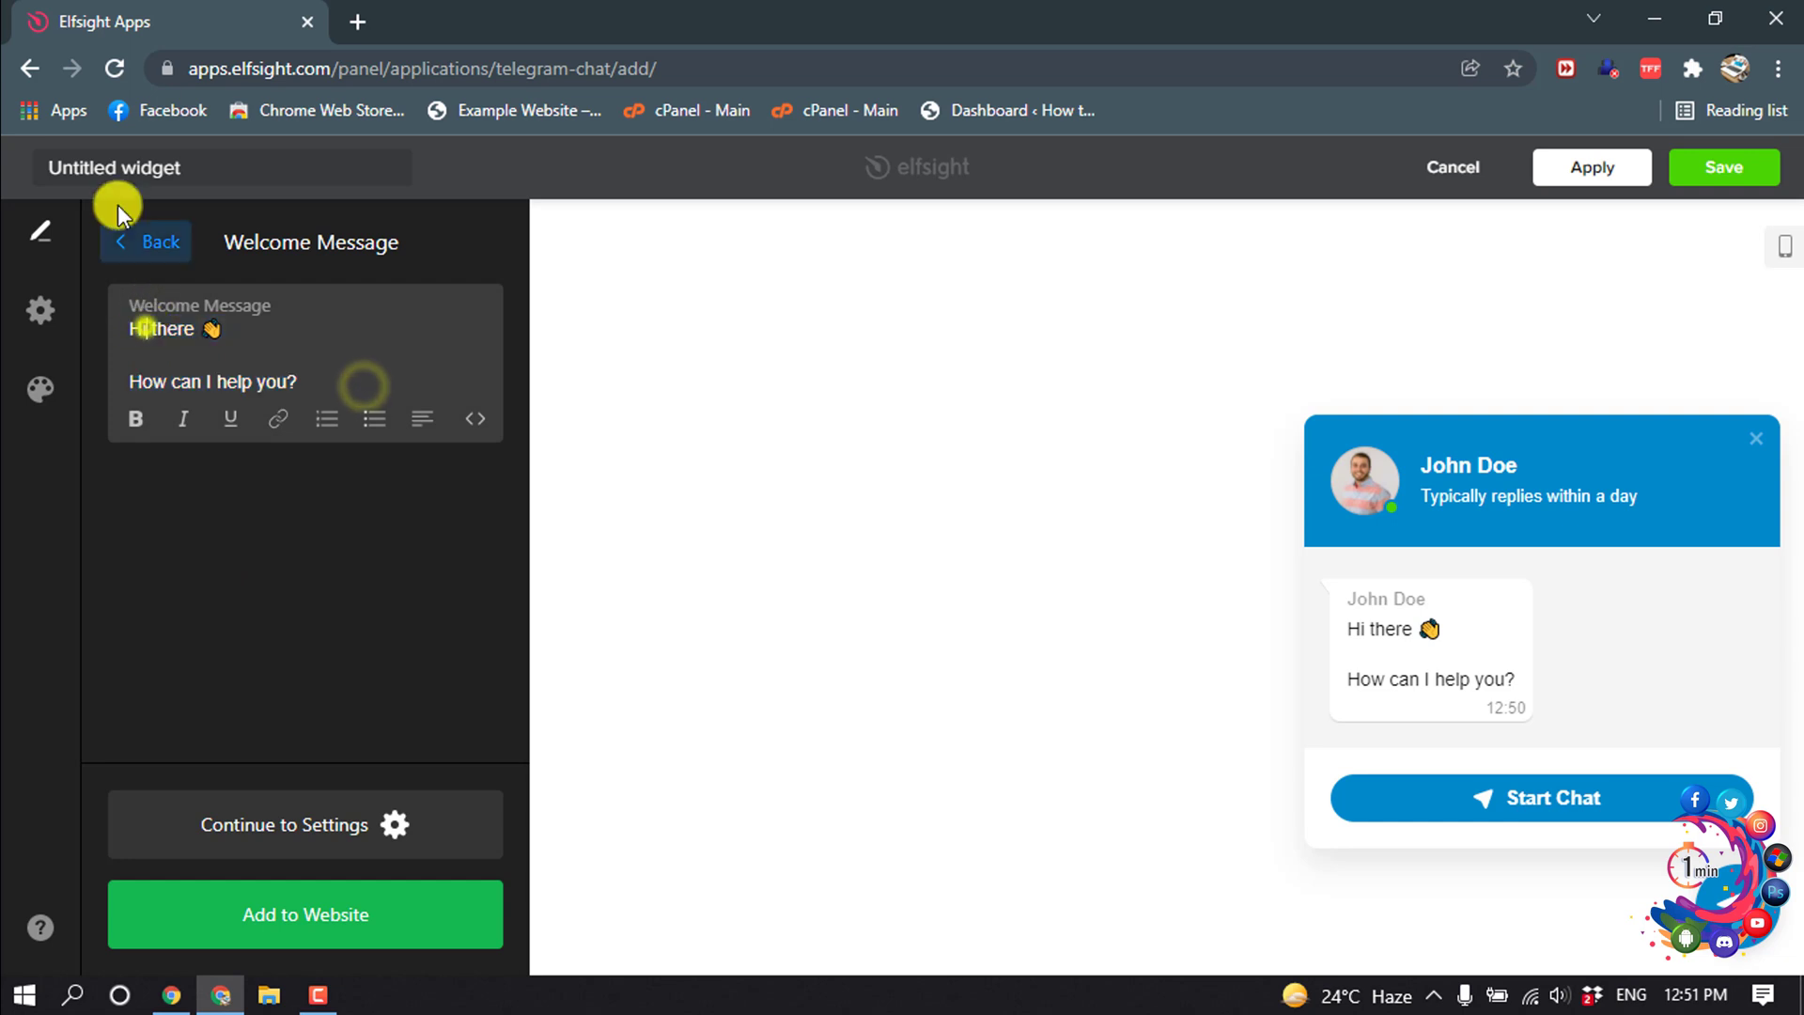
click(127, 242)
click(275, 658)
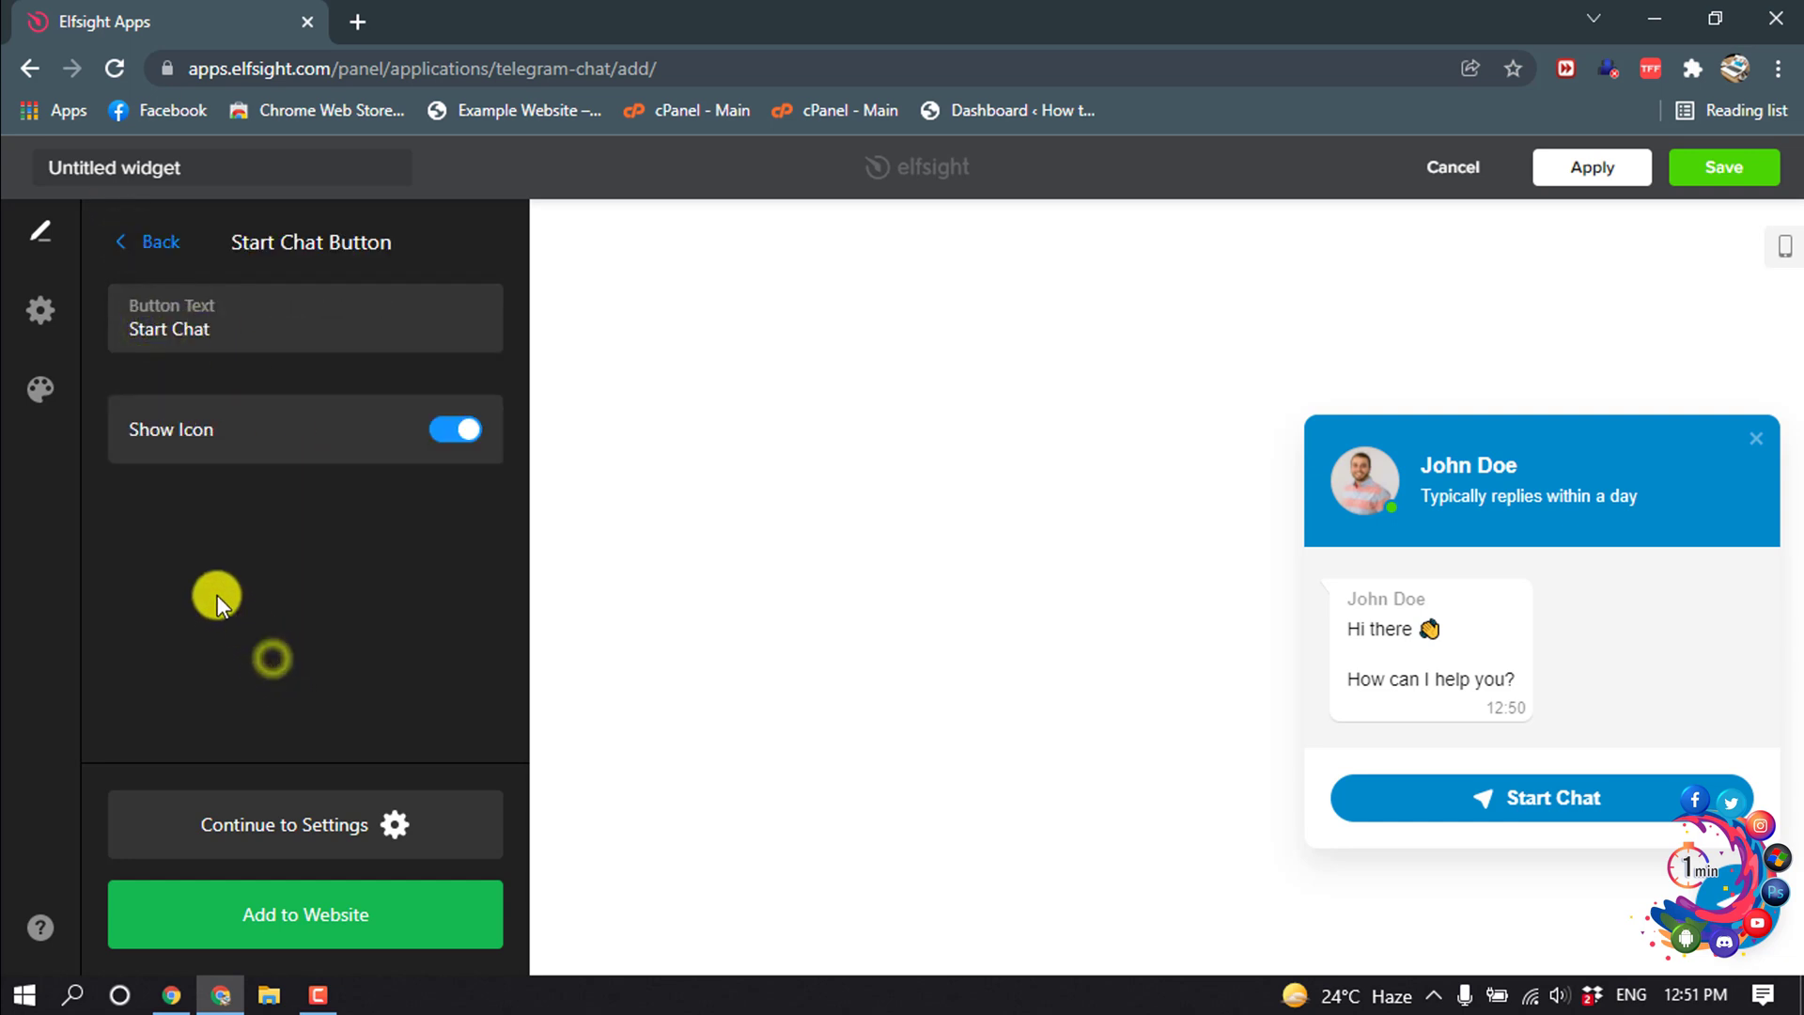
click(132, 241)
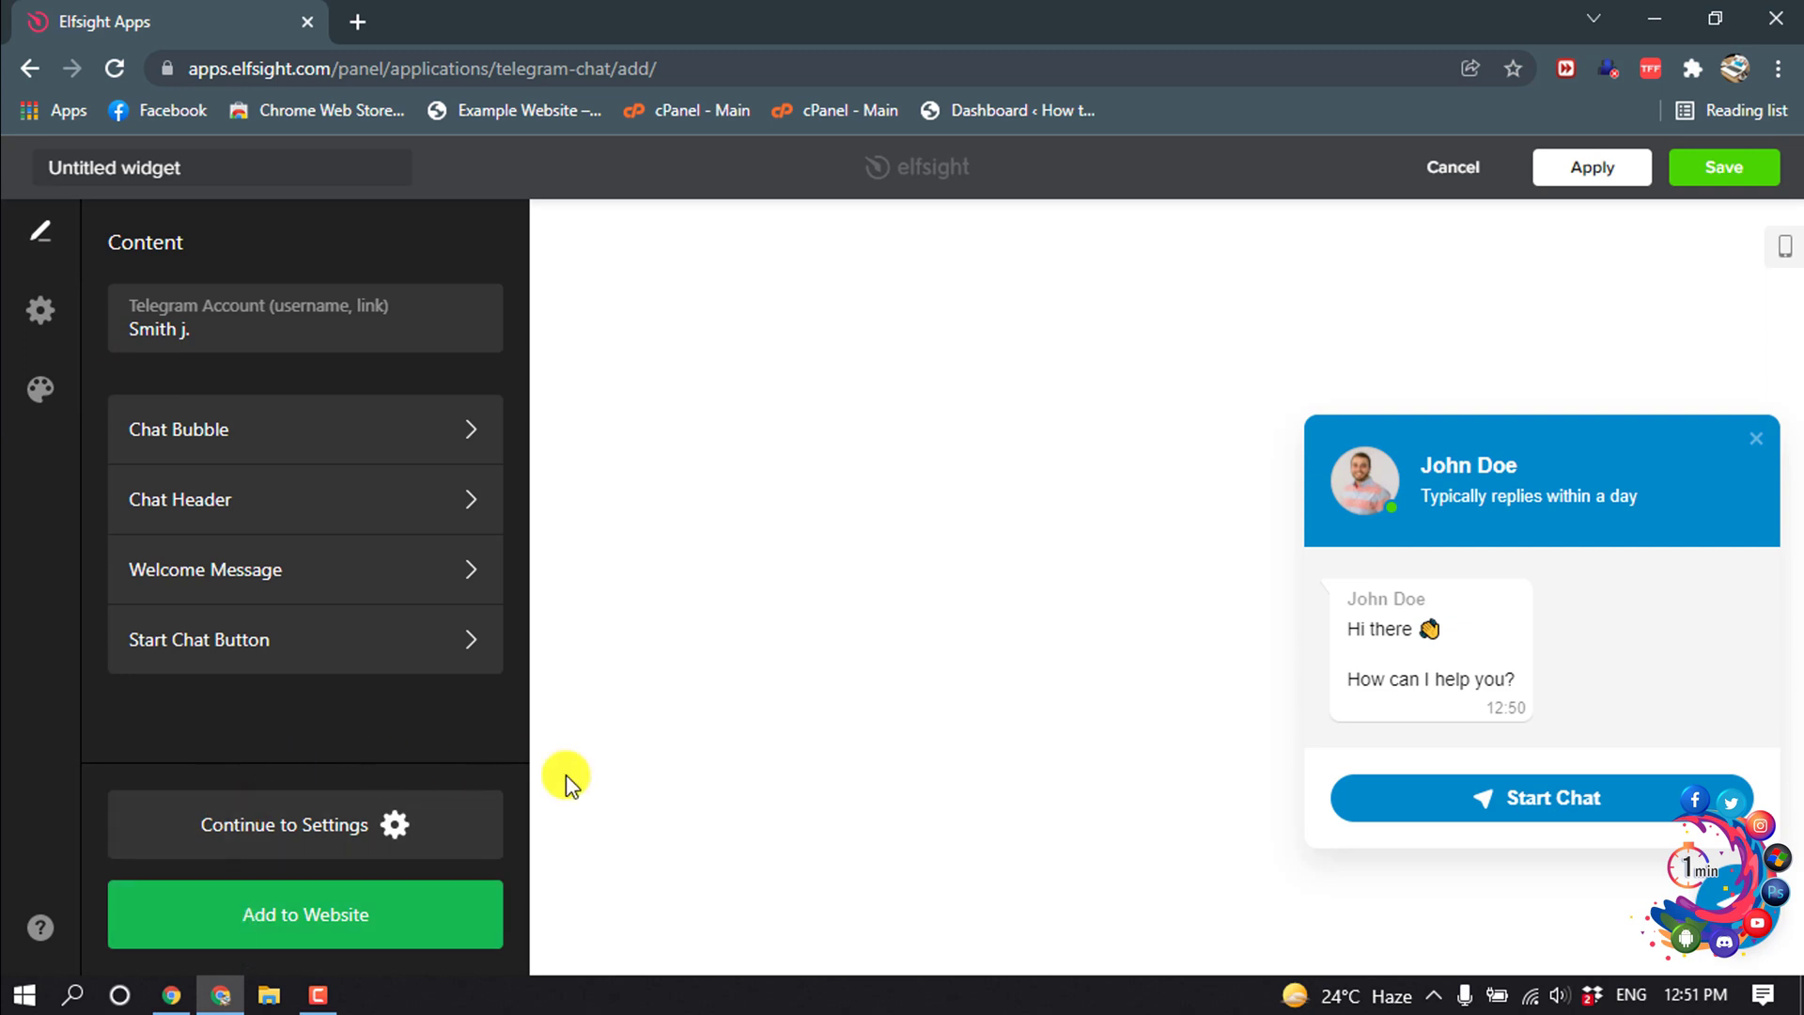
Add the widget to a website on the free Lite plan and copy its embed code.
click(310, 929)
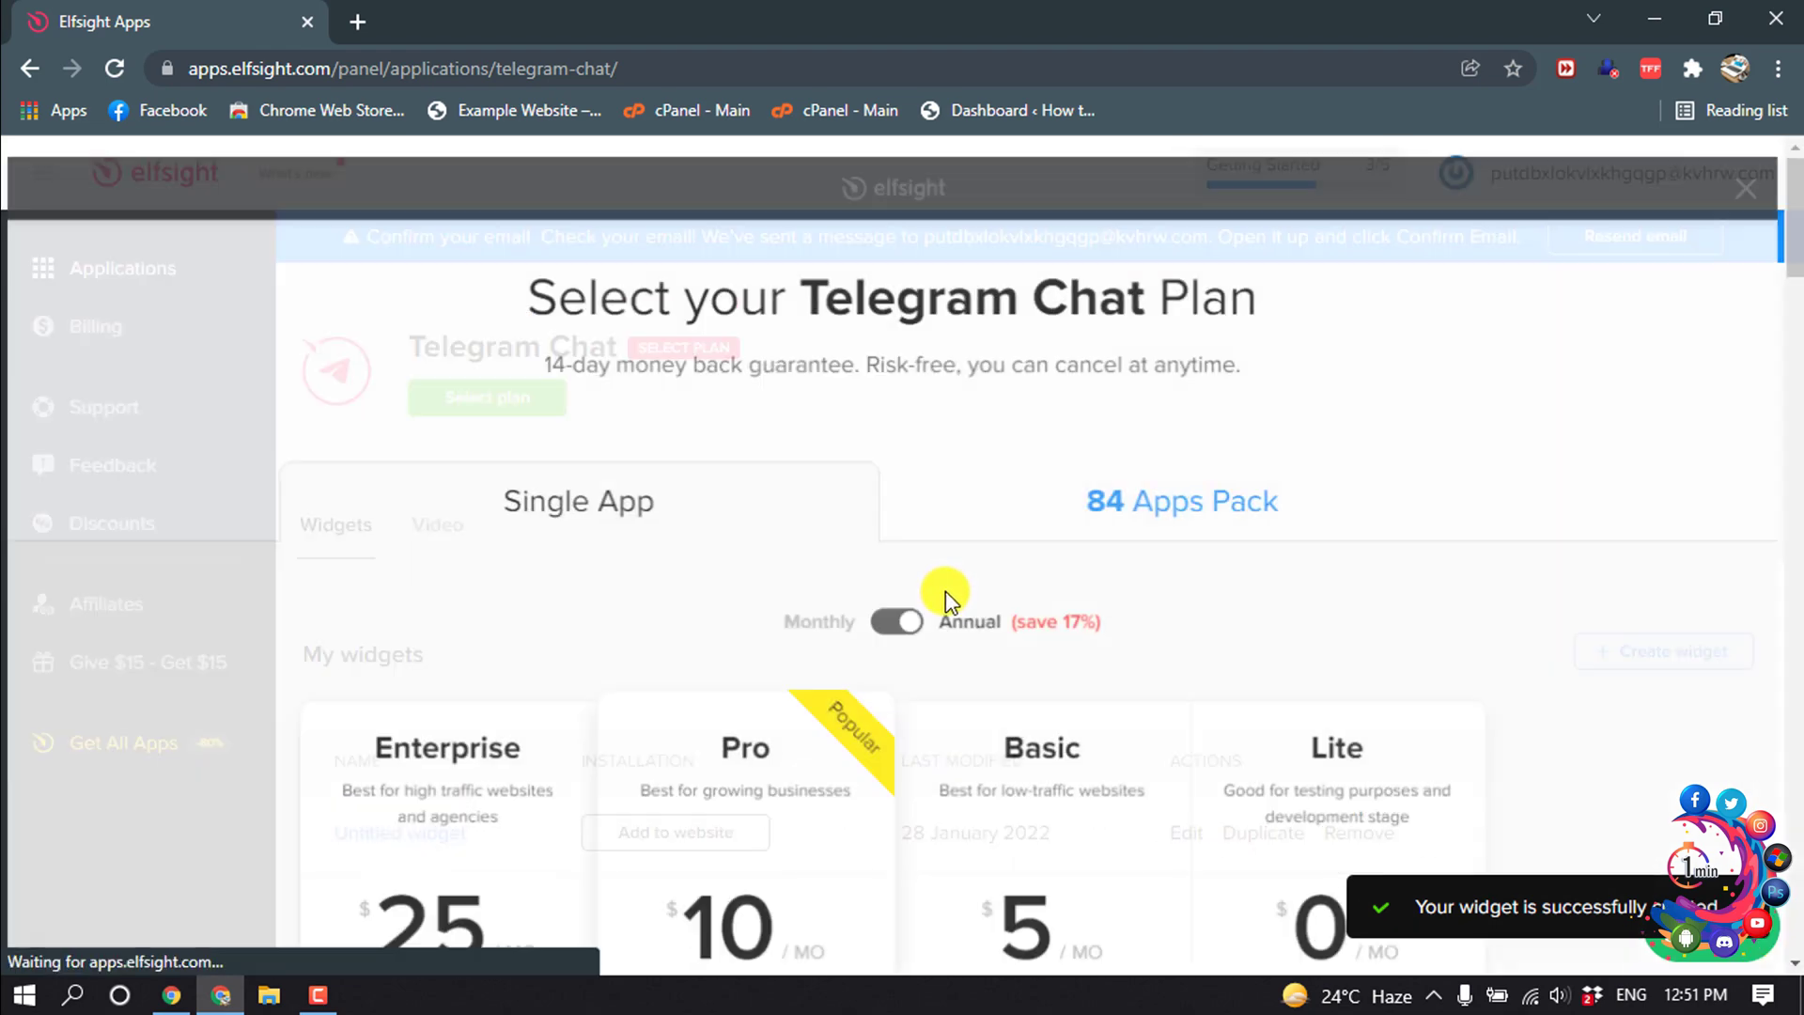
scroll(945, 590, down, 6)
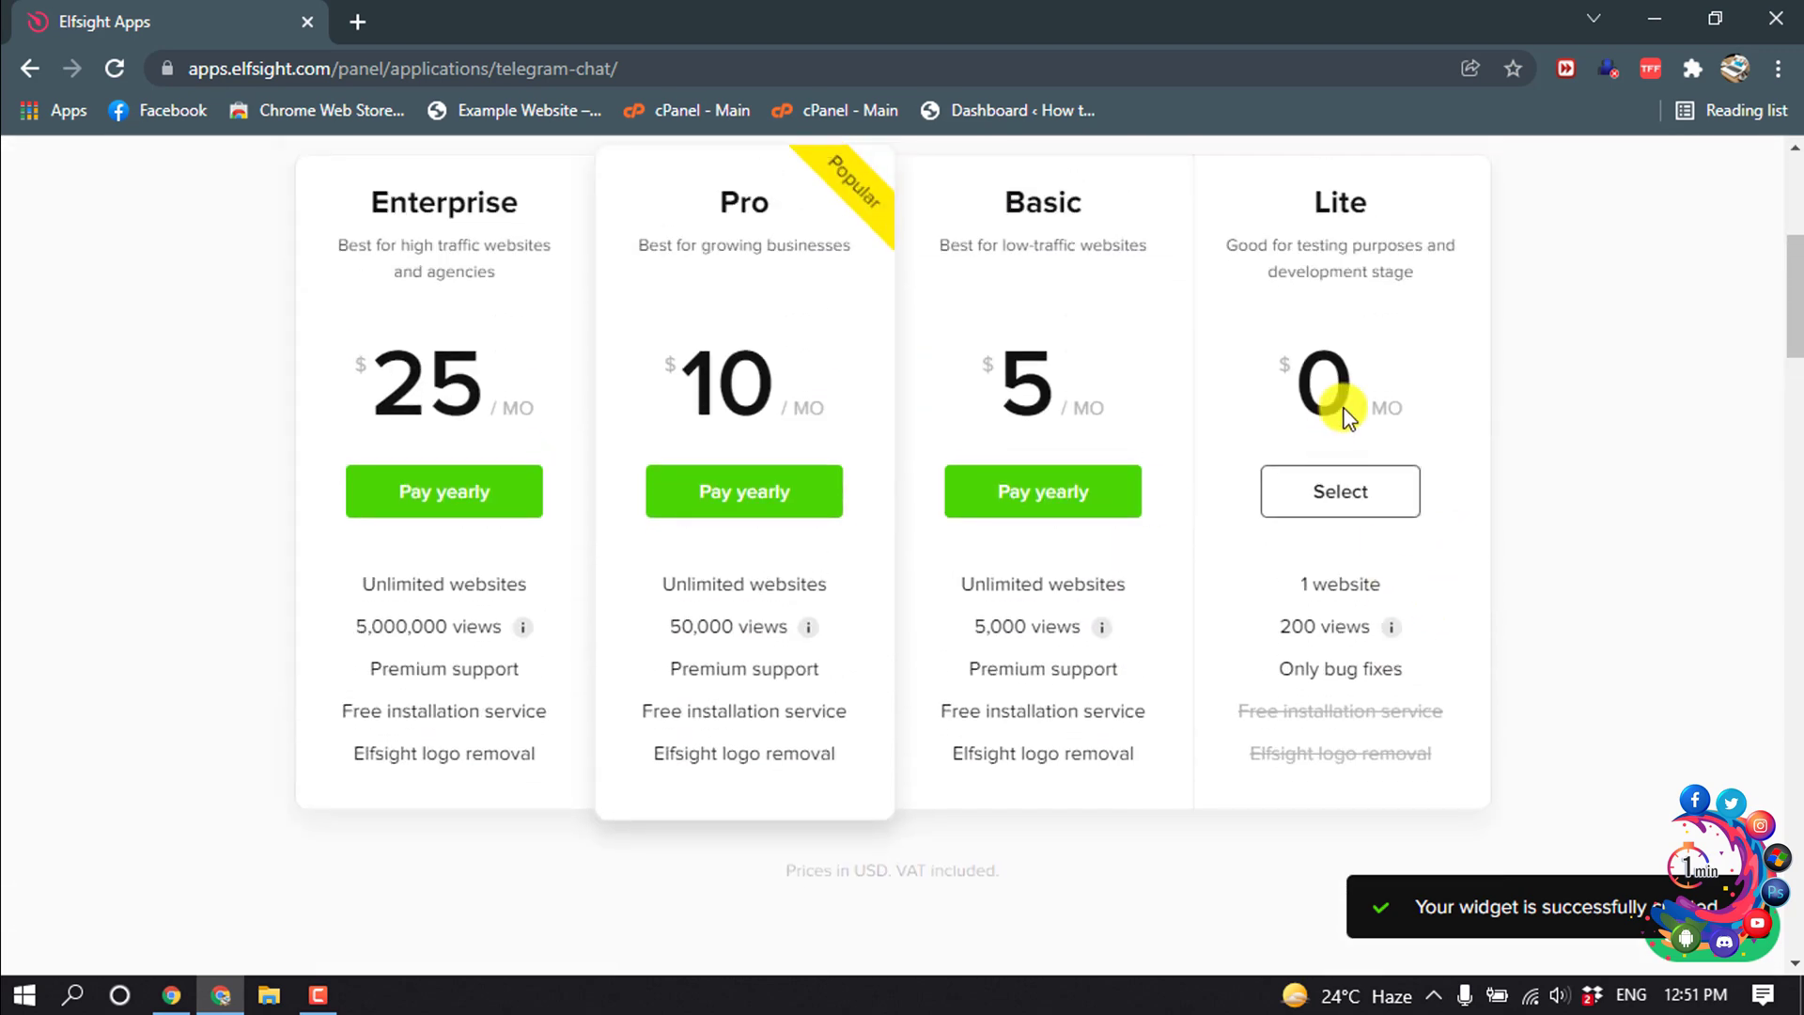
click(1327, 500)
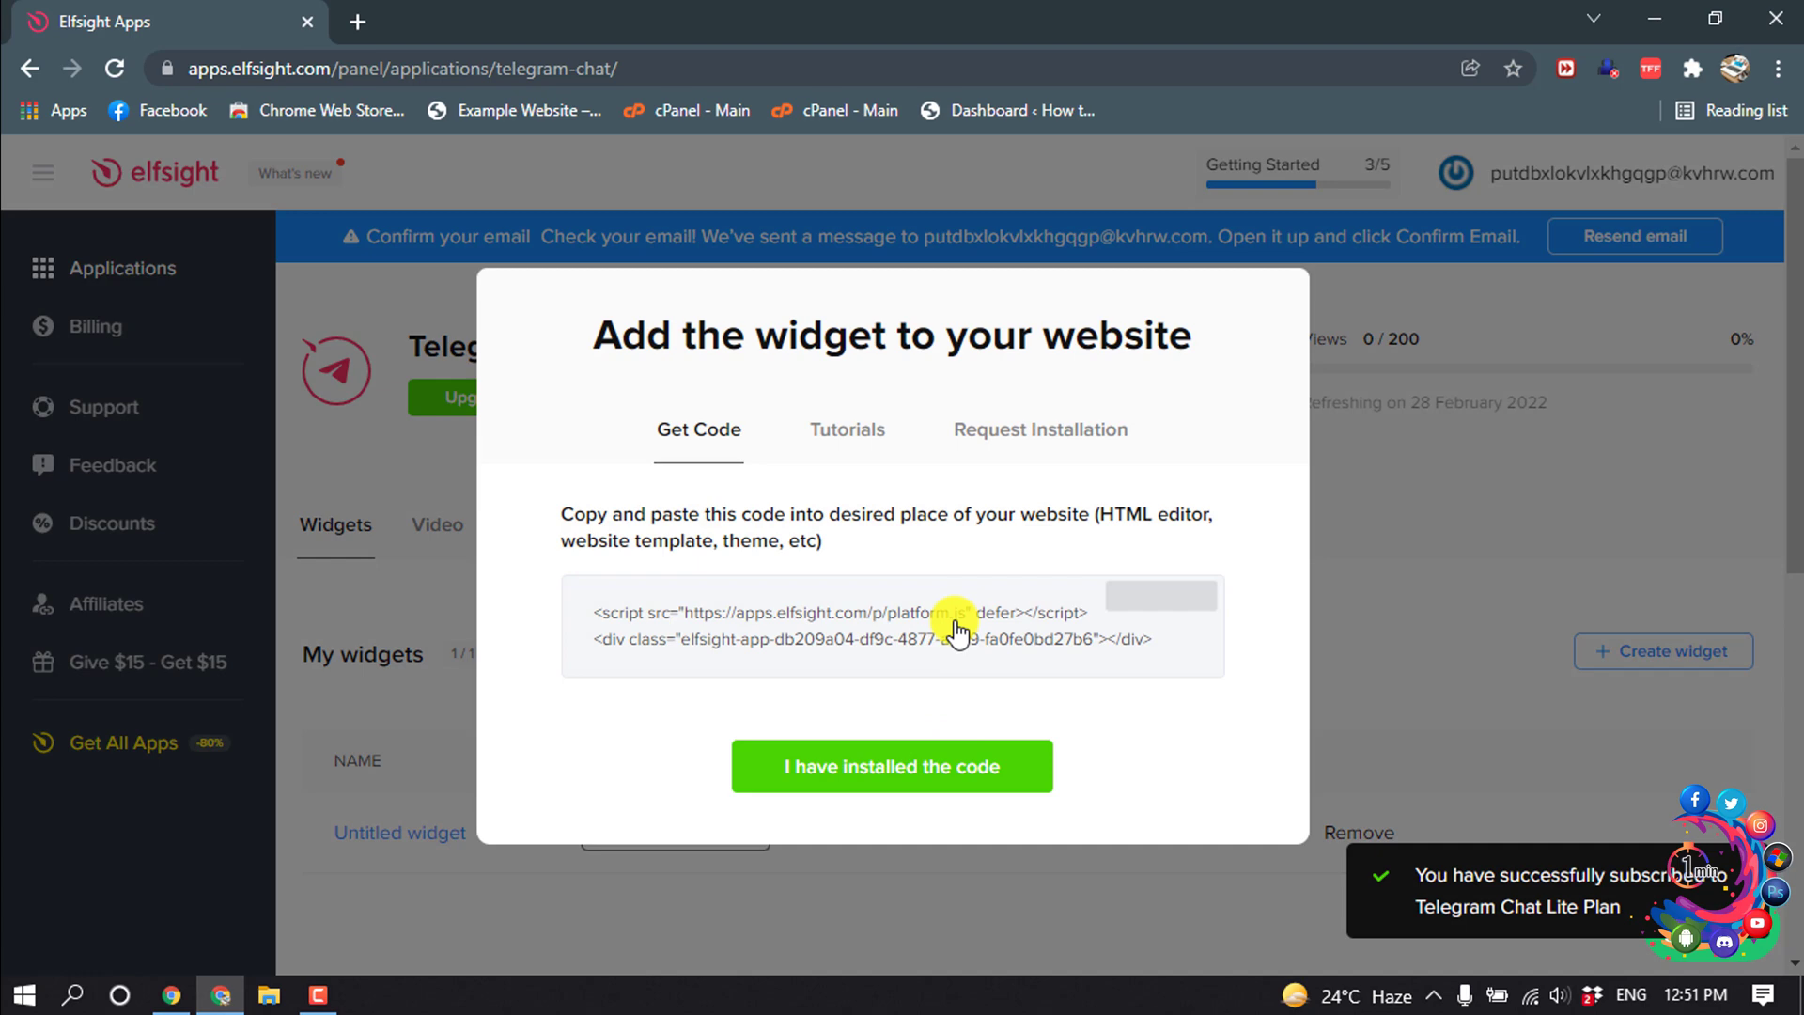
click(1039, 641)
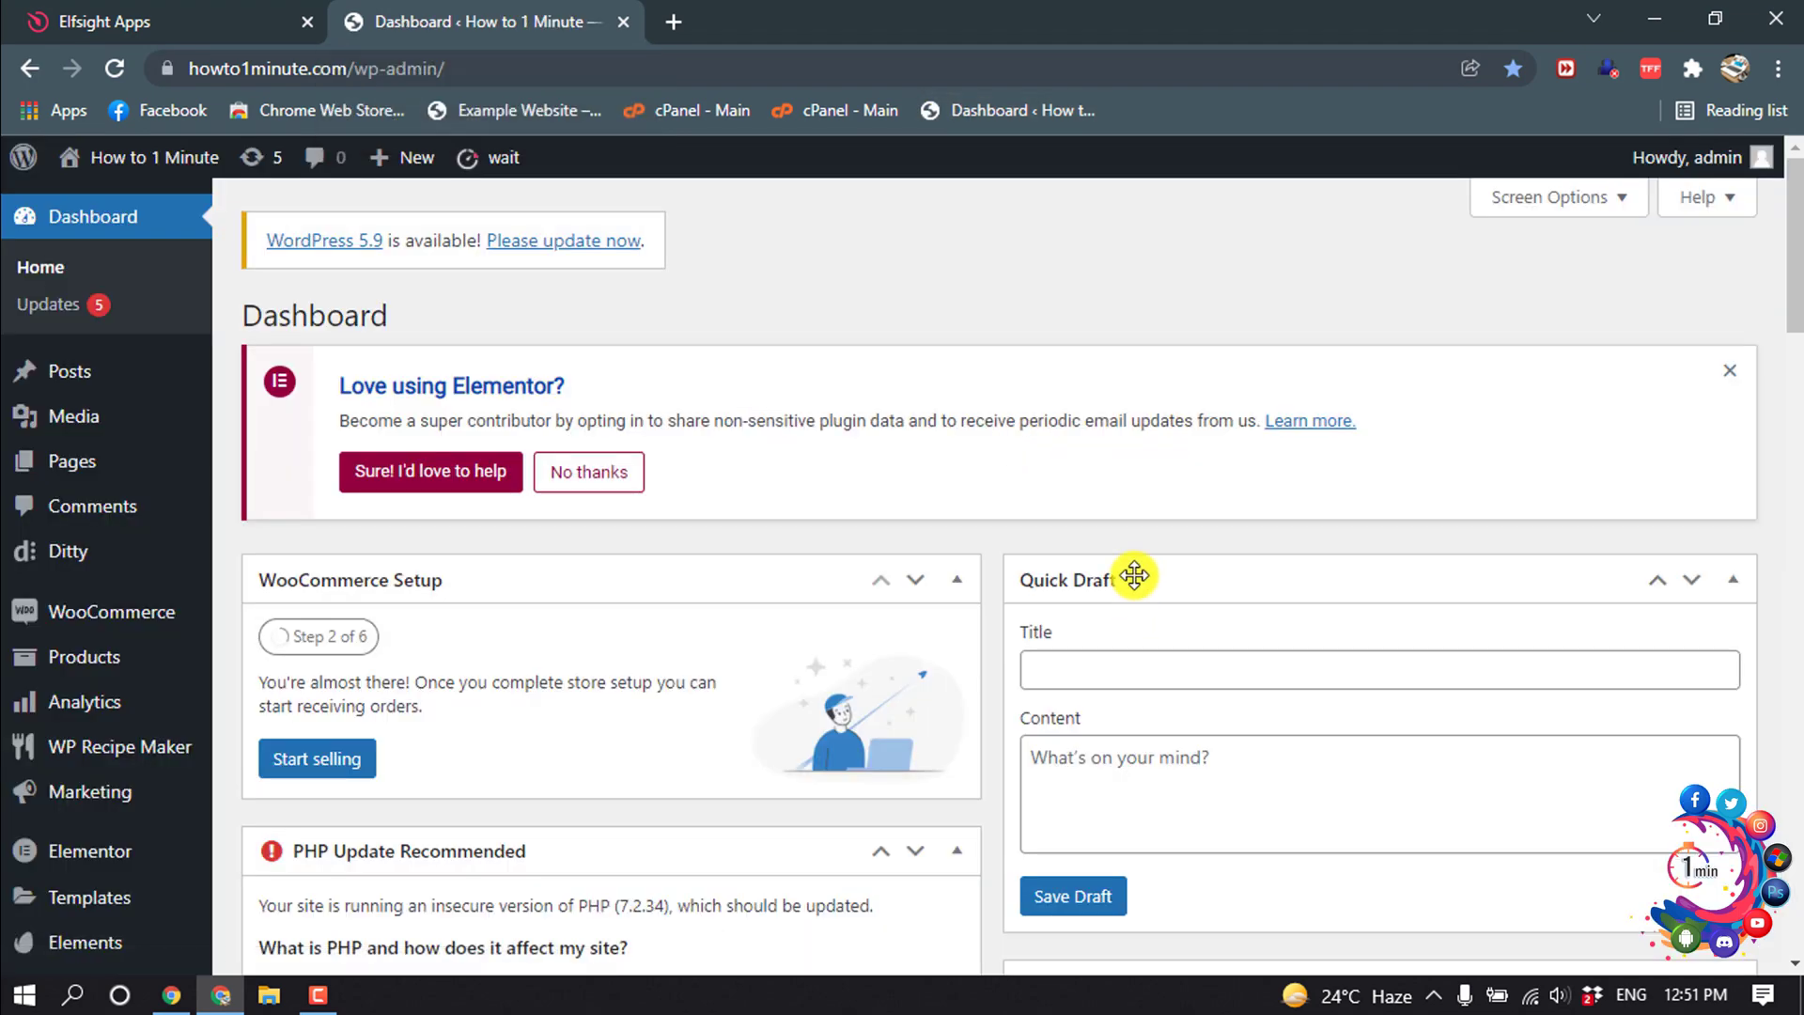
Go to Appearance > Widgets in WordPress and scroll down to the Footer area.
scroll(10, 498, down, 5)
mouse_move(141, 606)
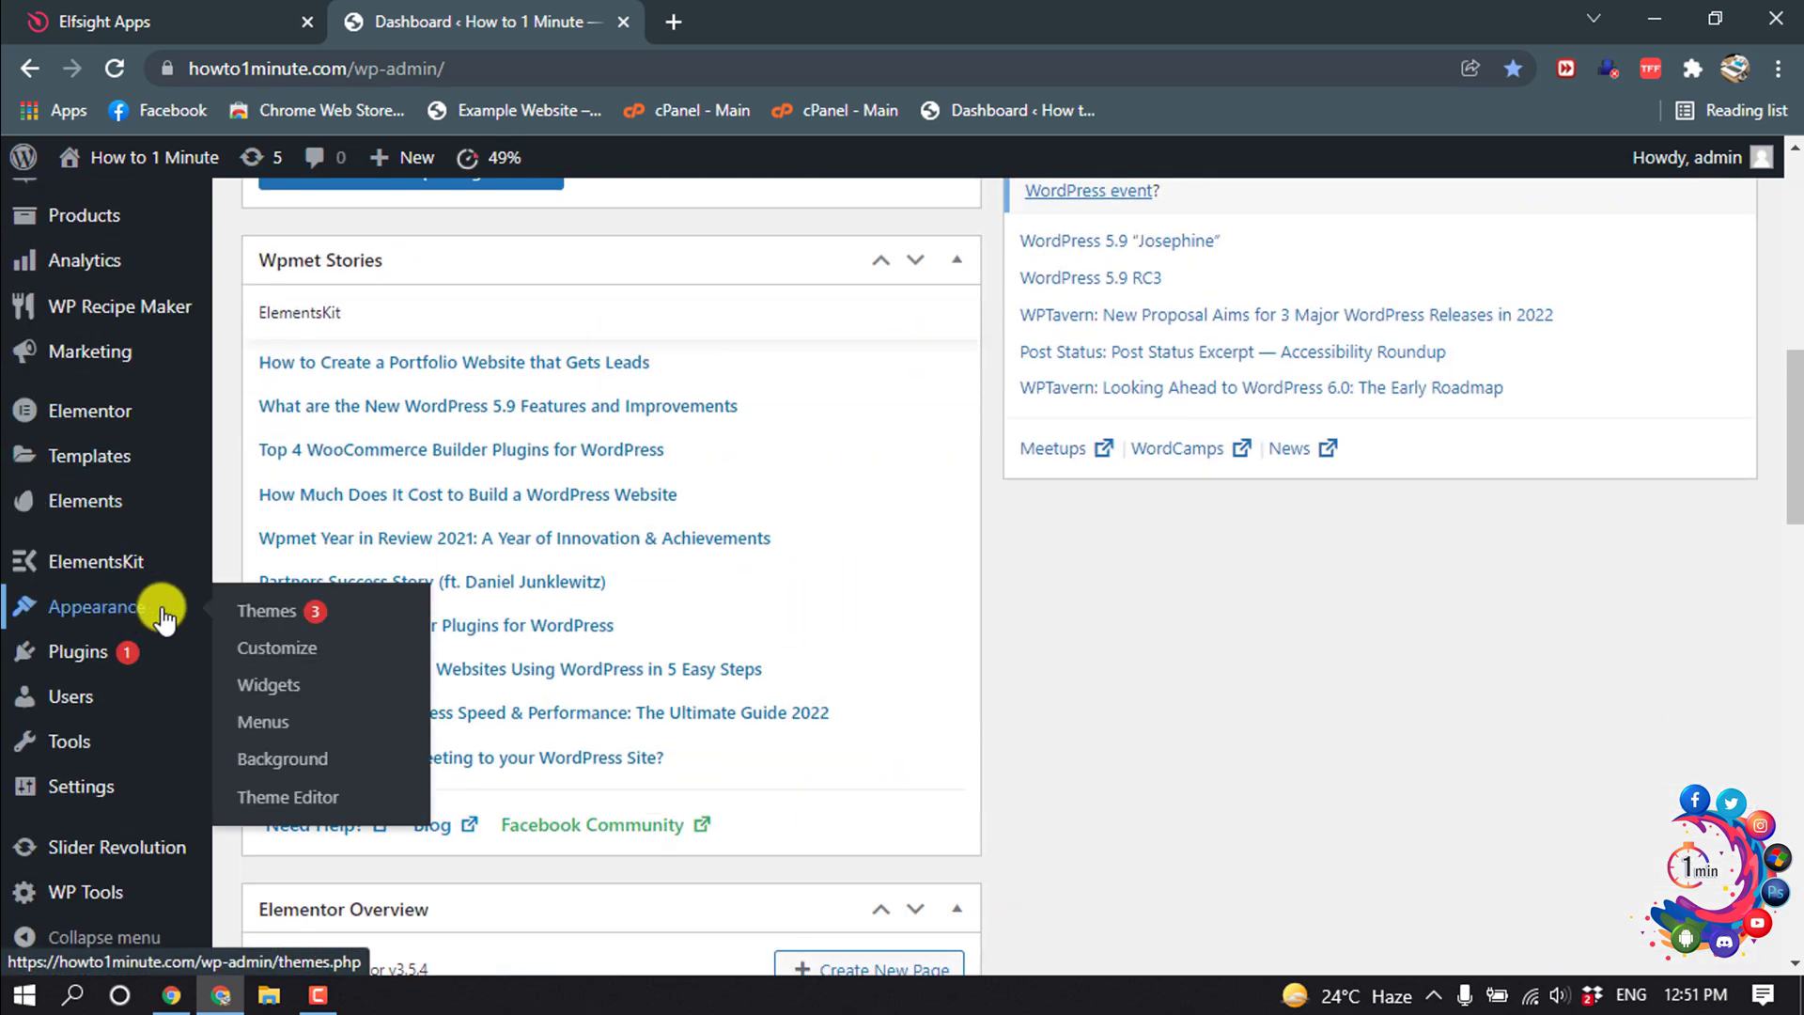
click(272, 693)
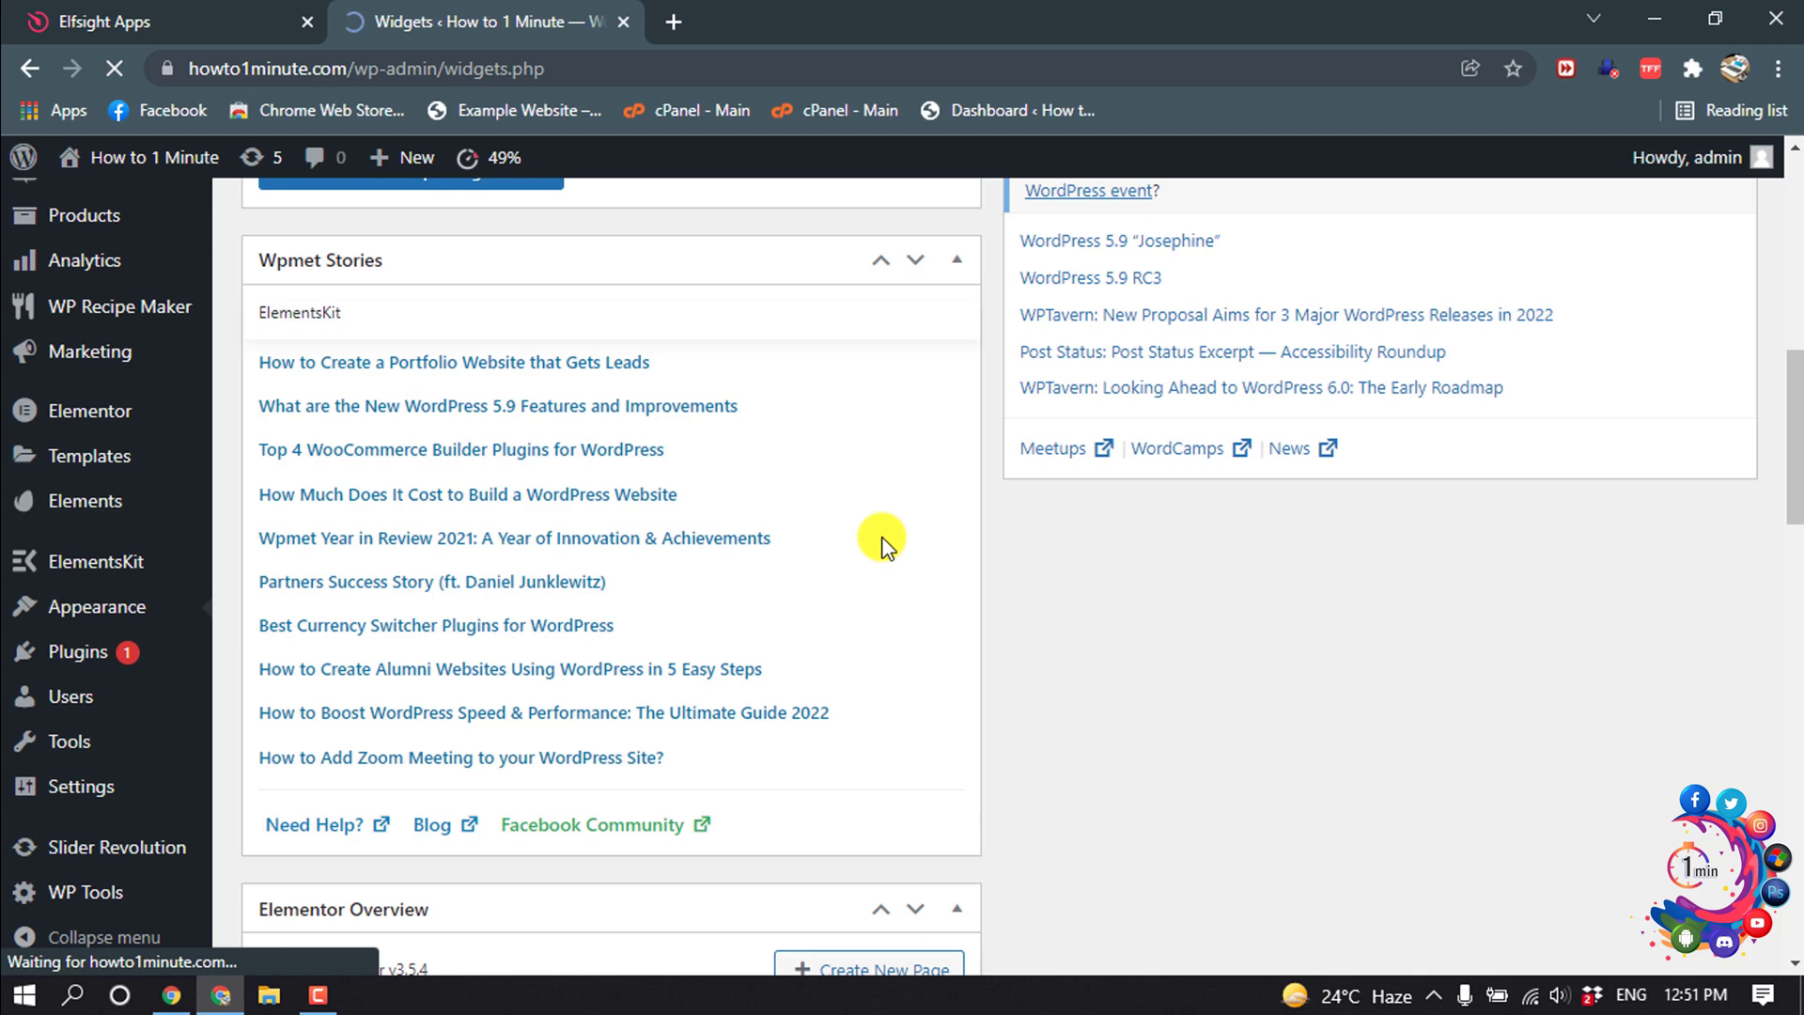
scroll(906, 507, down, 7)
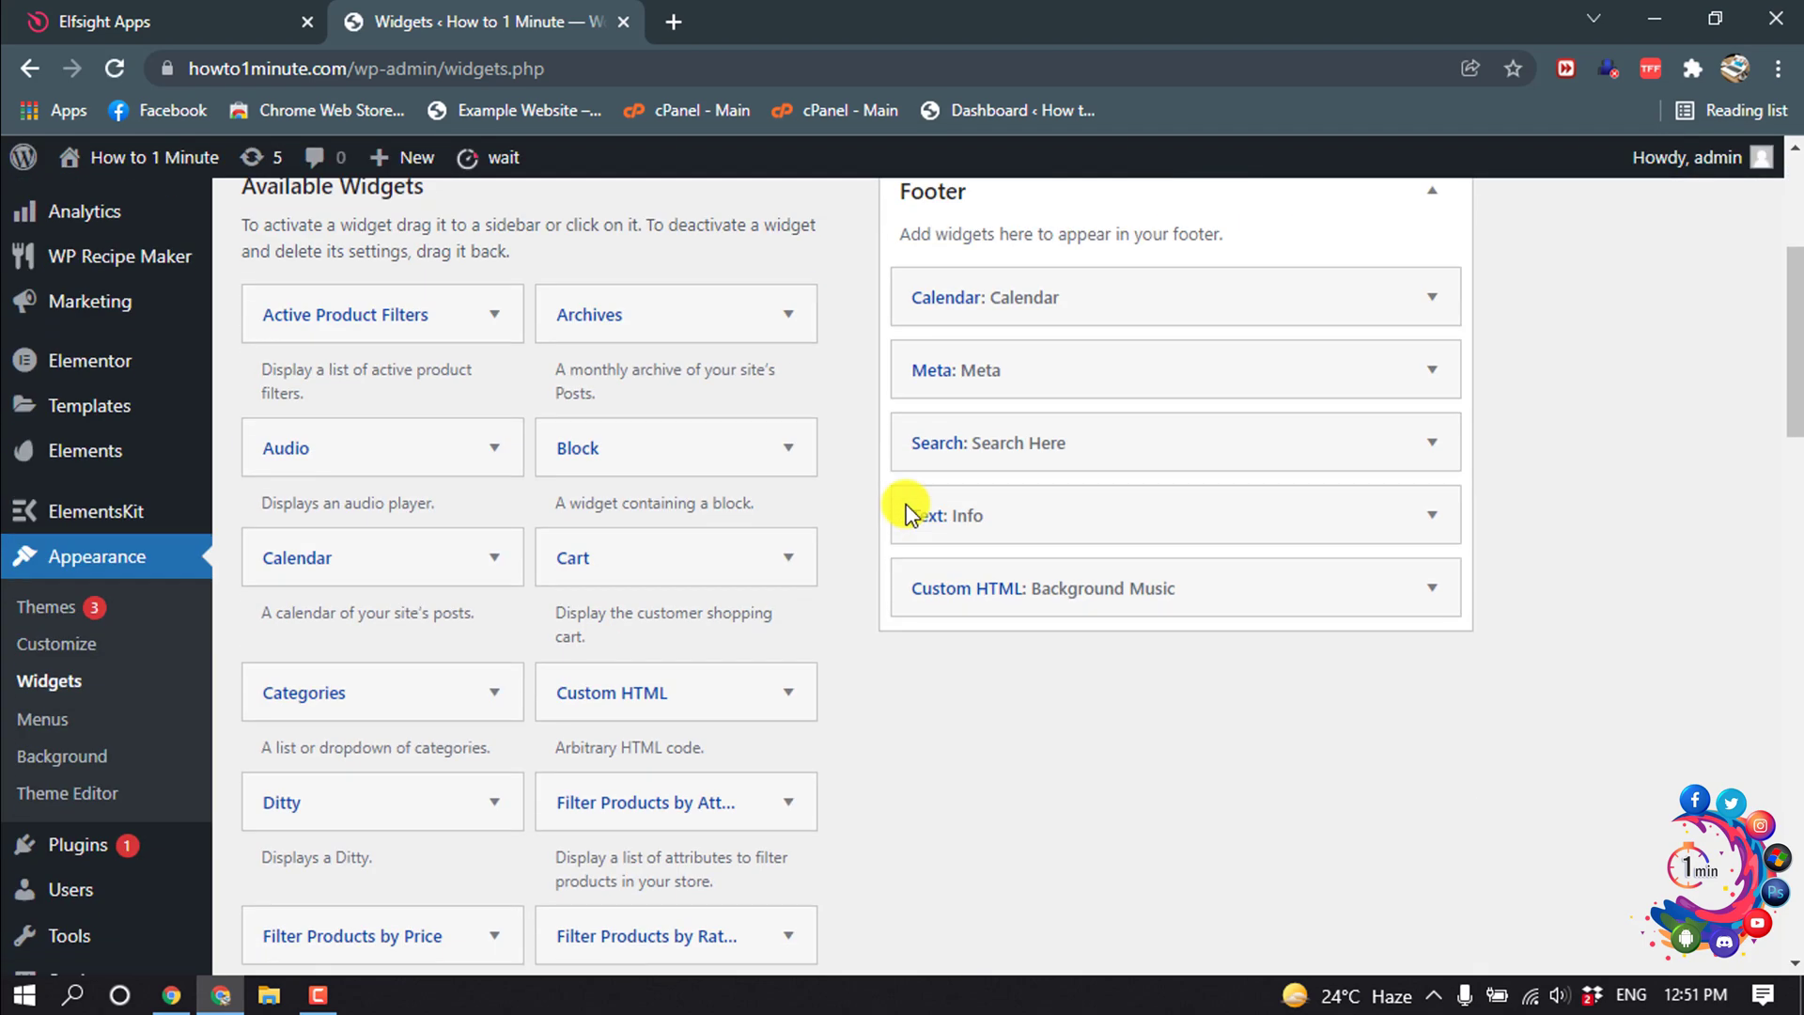
Add a Custom HTML widget to the Footer with the pasted Elfsight embed code and save it.
drag(617, 421, 982, 395)
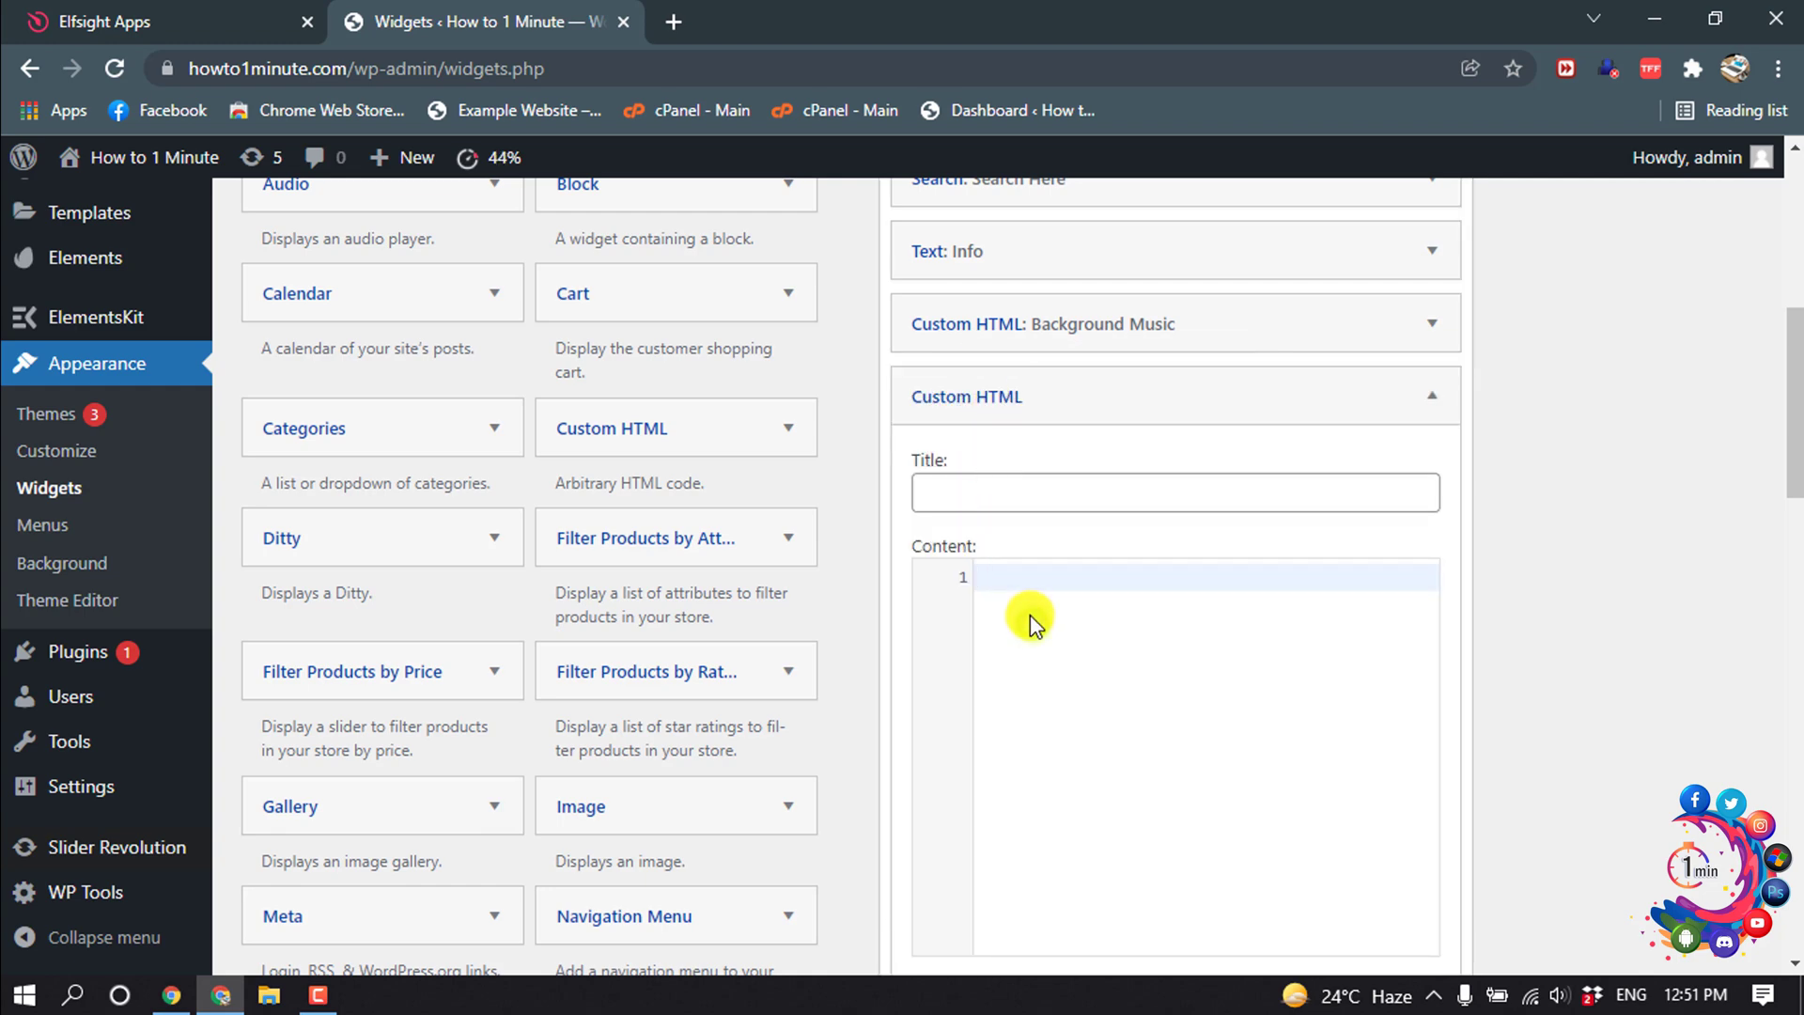
key(ctrl+v)
click(938, 489)
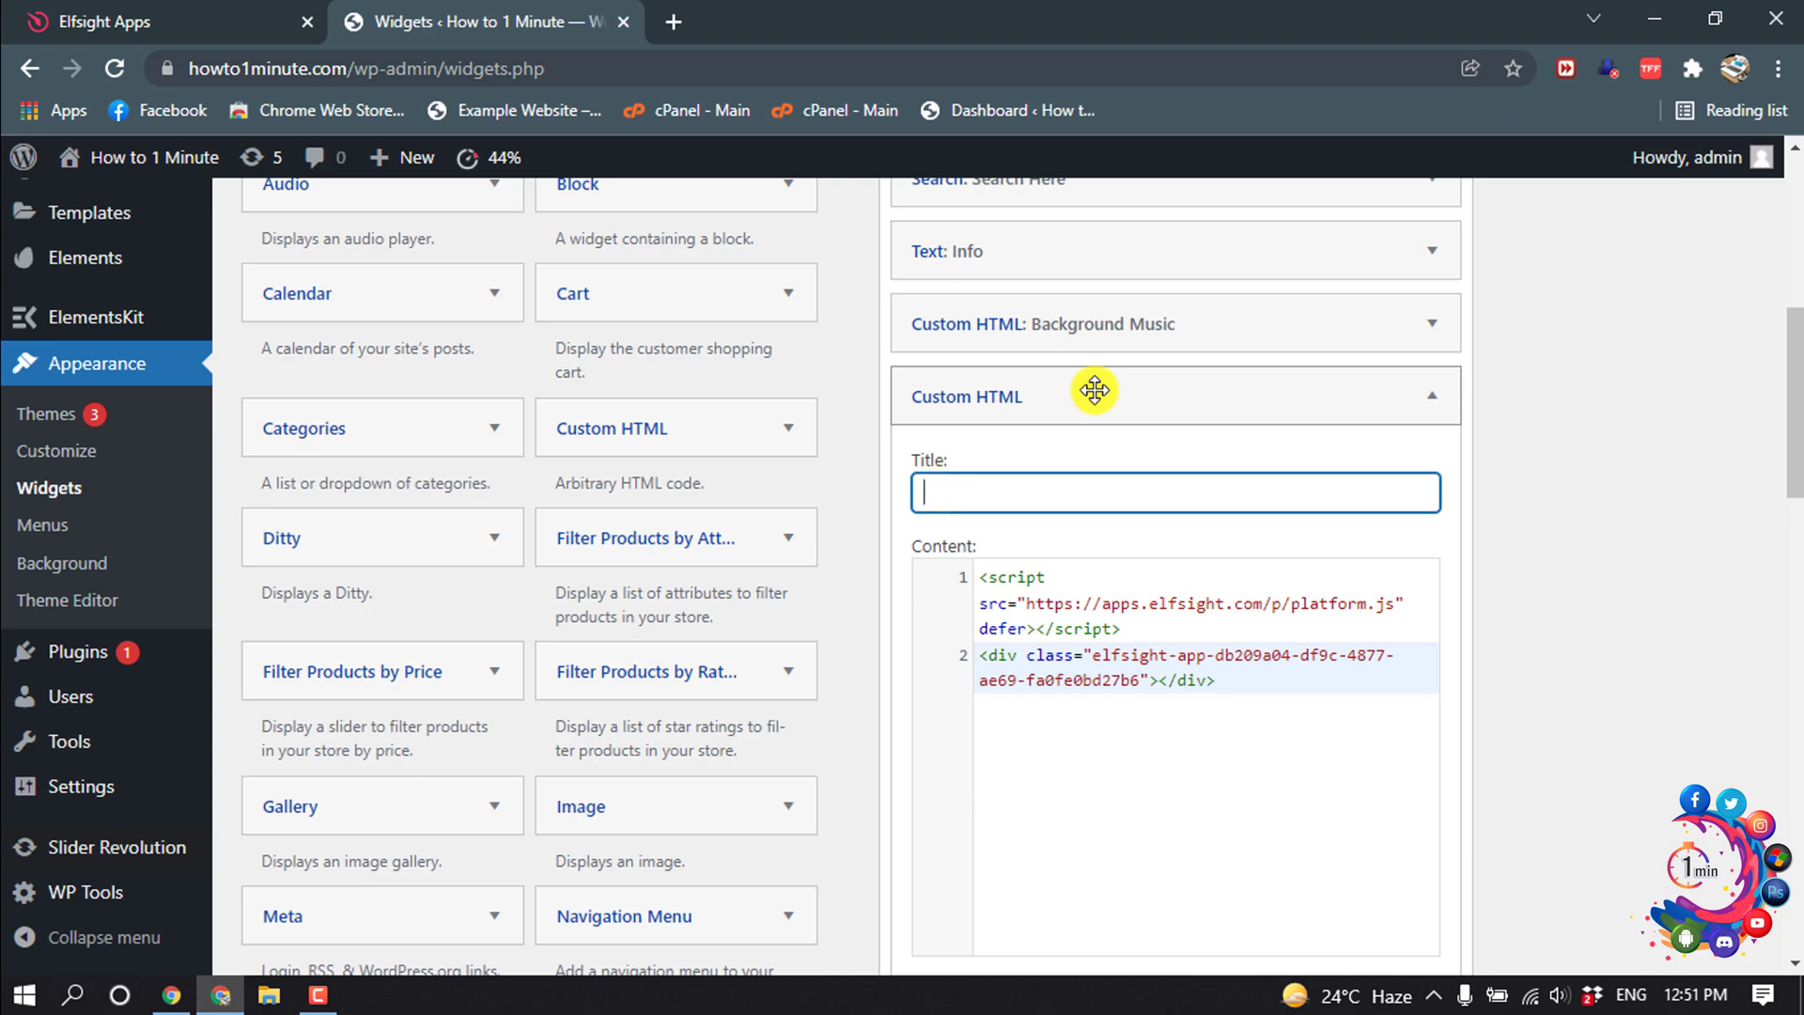
scroll(1168, 535, down, 4)
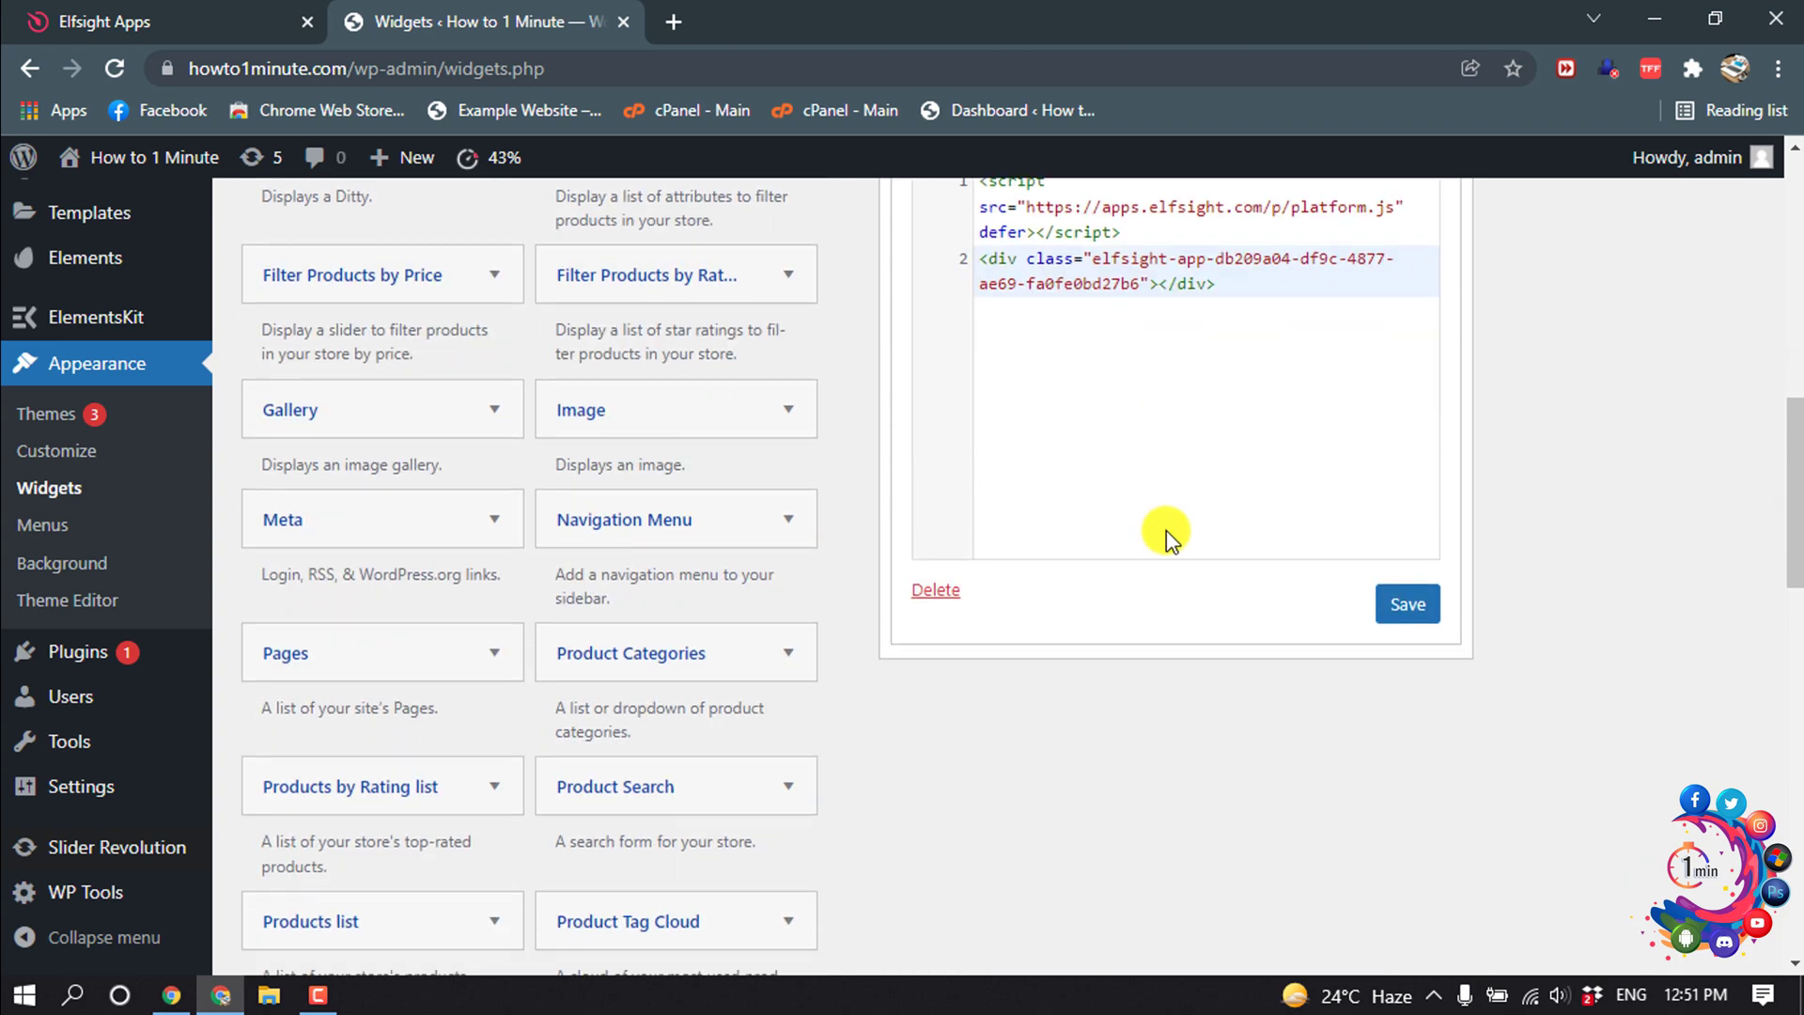
click(1423, 609)
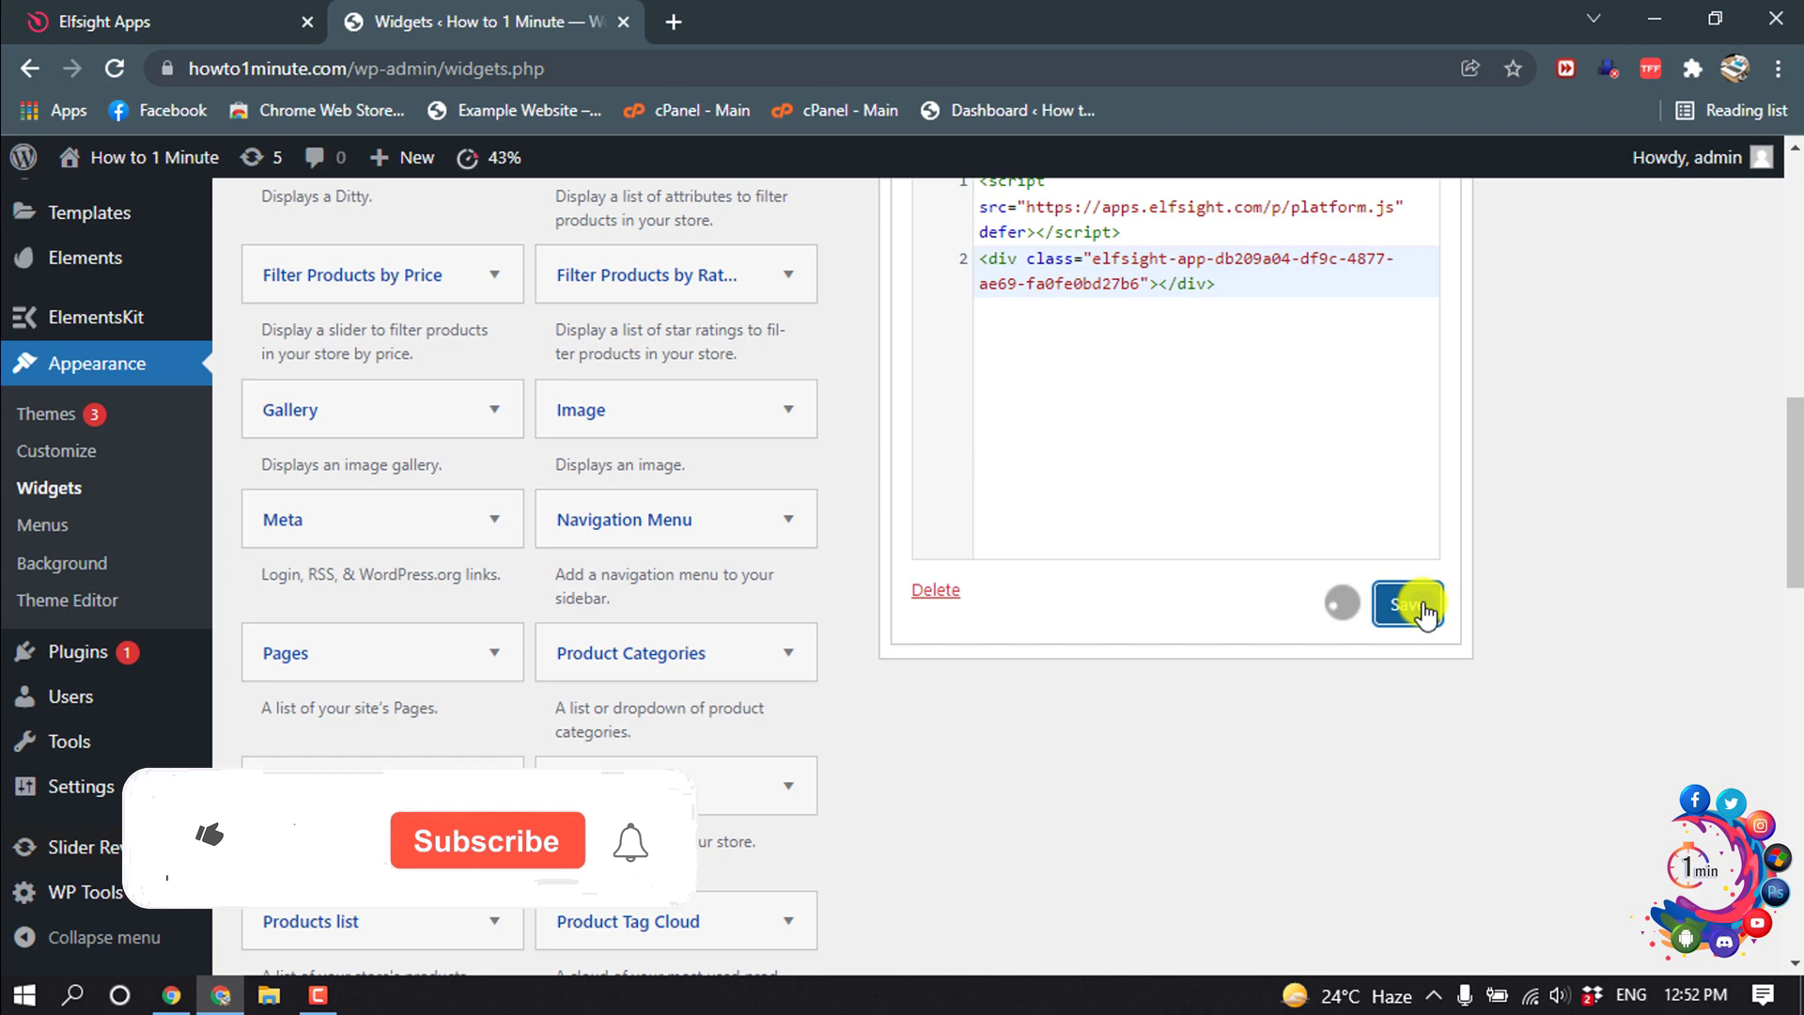
scroll(1433, 601, down, 3)
scroll(1438, 609, down, 4)
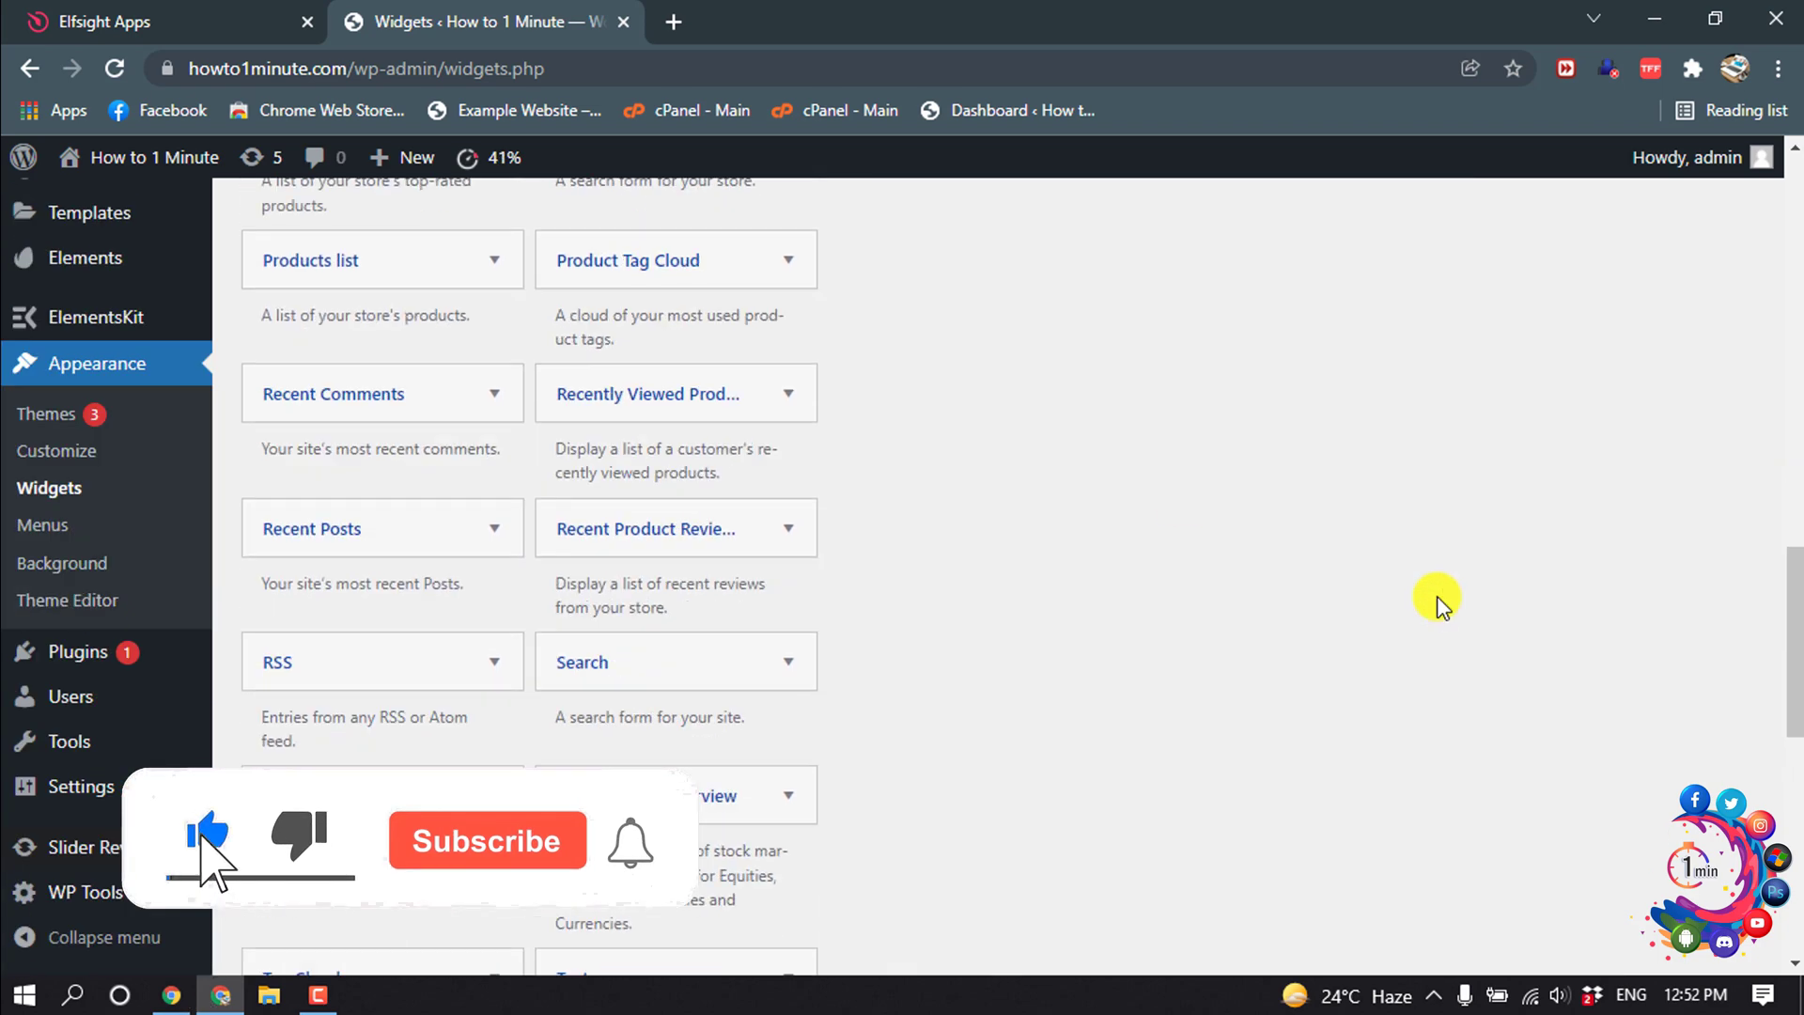
Open the live howto1minute.com site in a new tab.
click(673, 22)
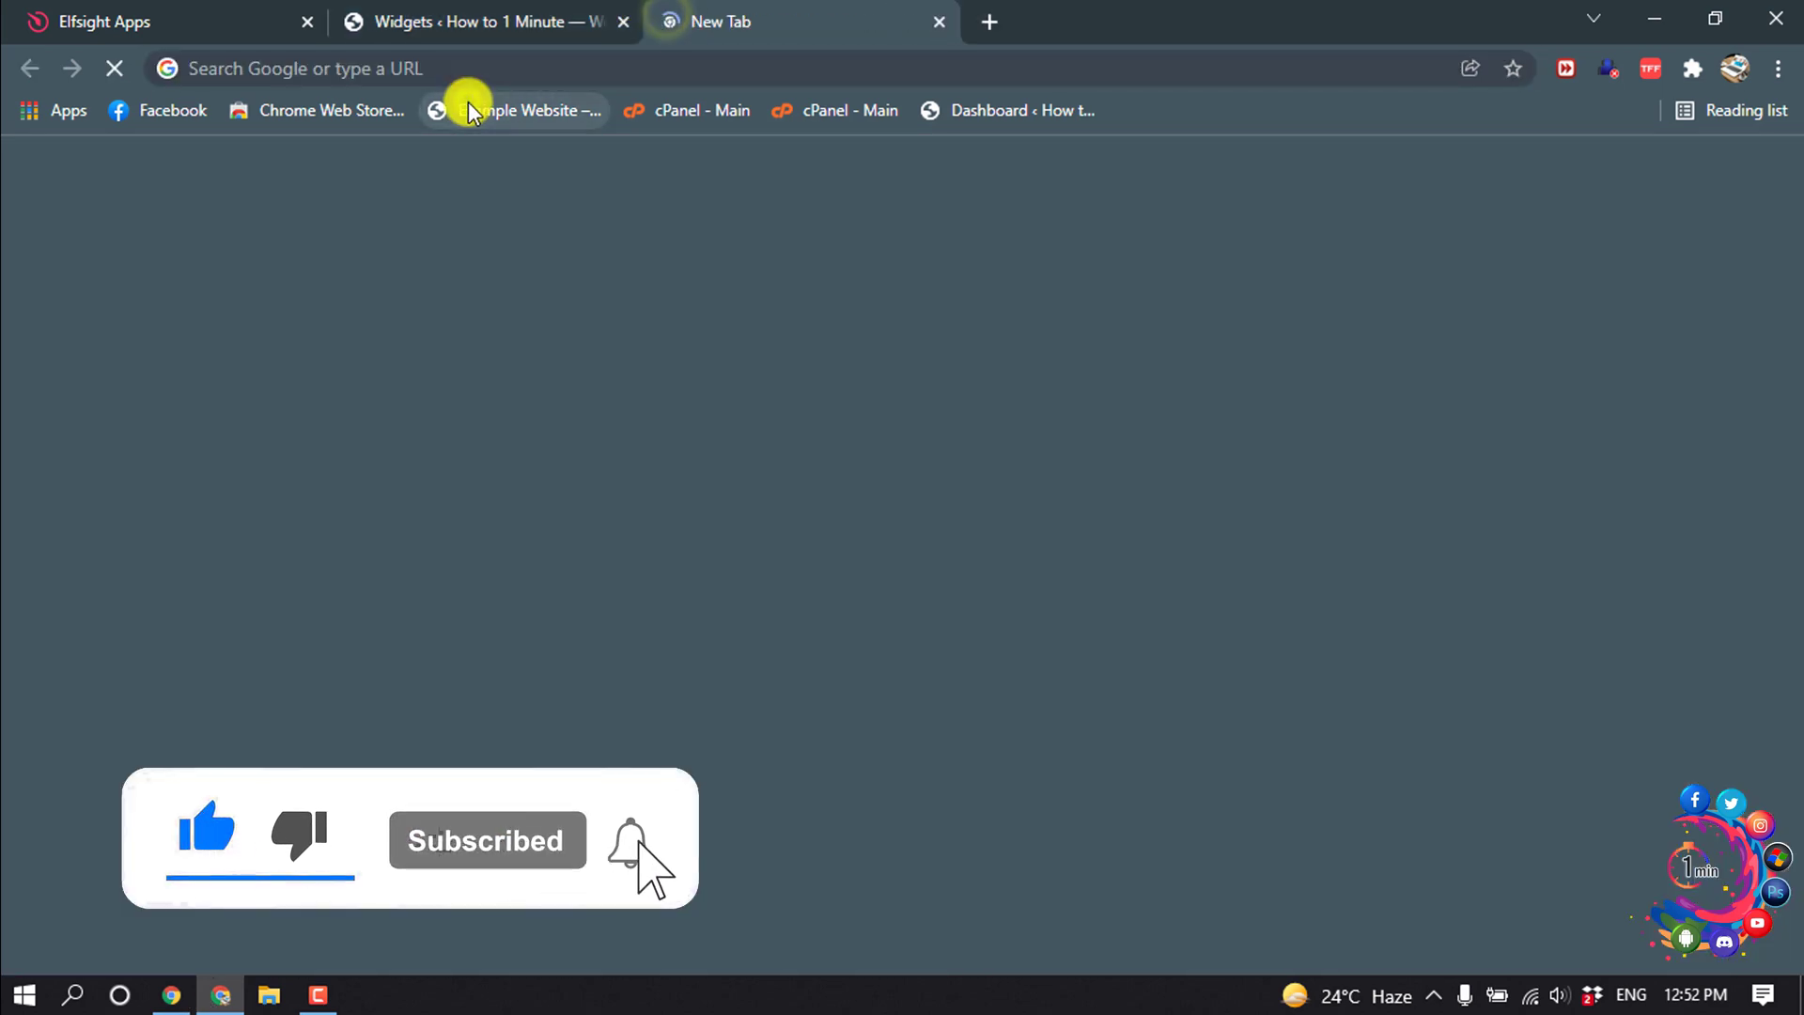
click(469, 111)
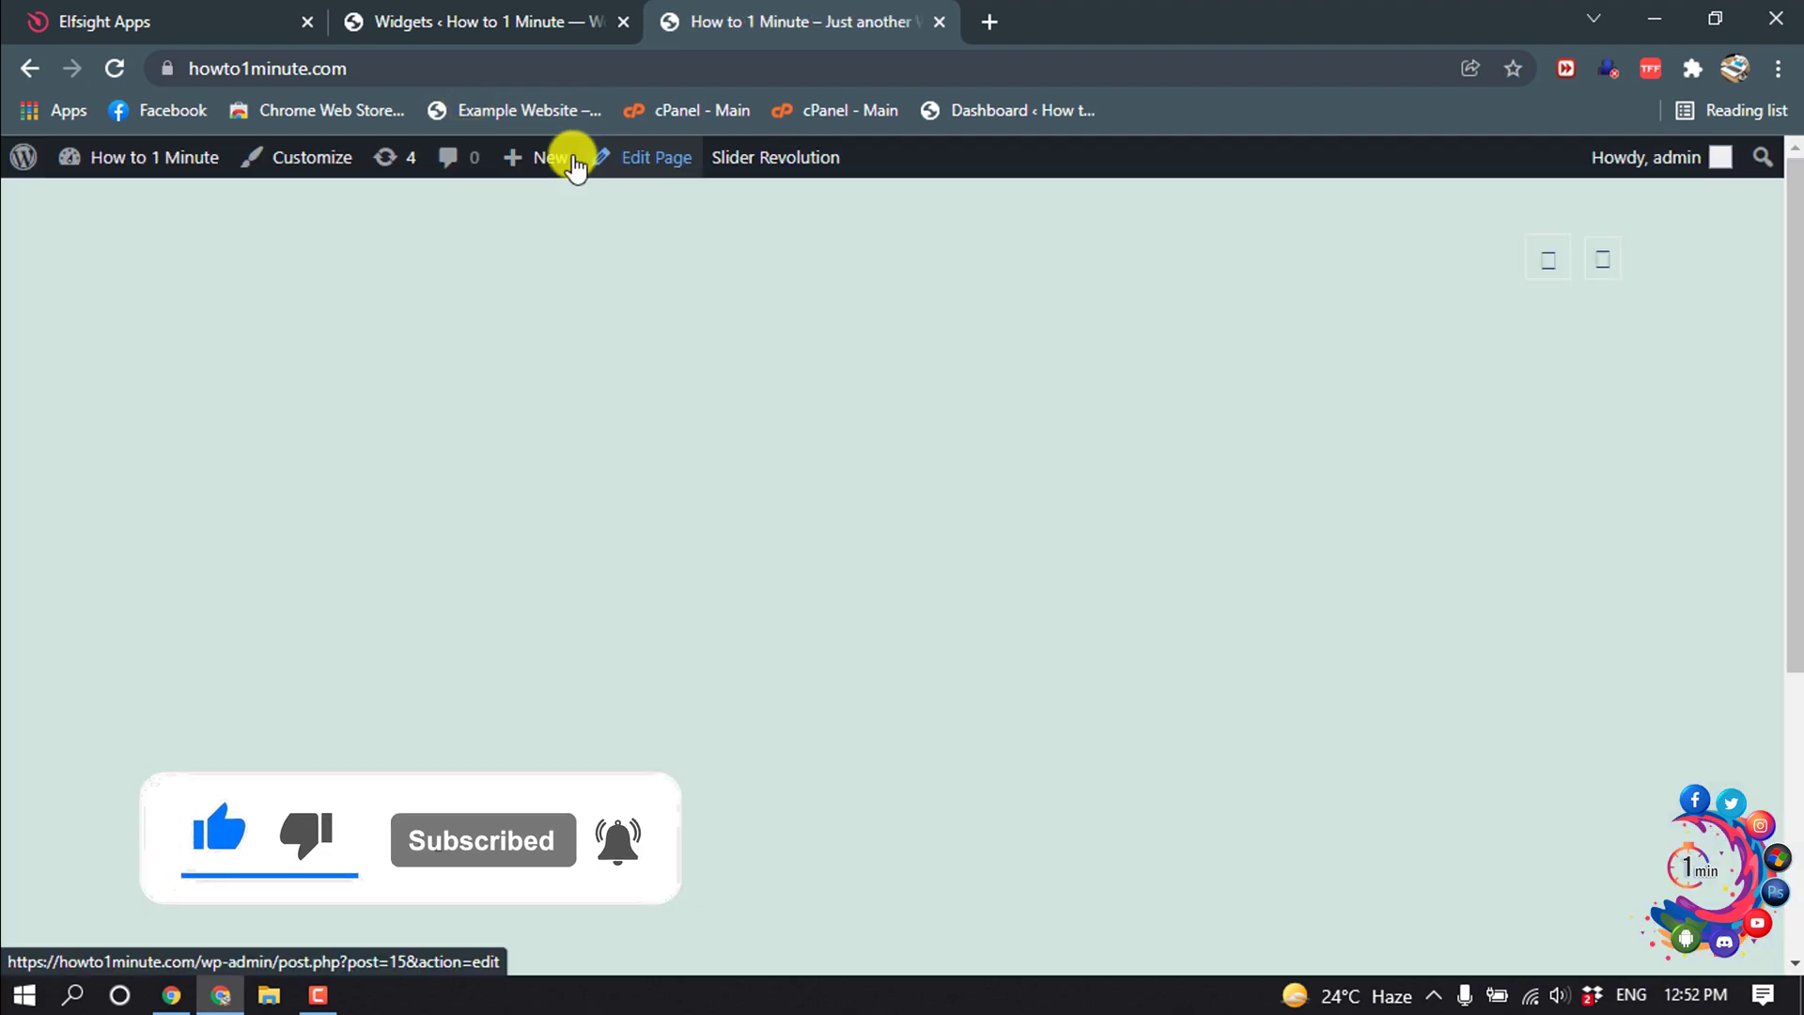
scroll(1790, 761, down, 10)
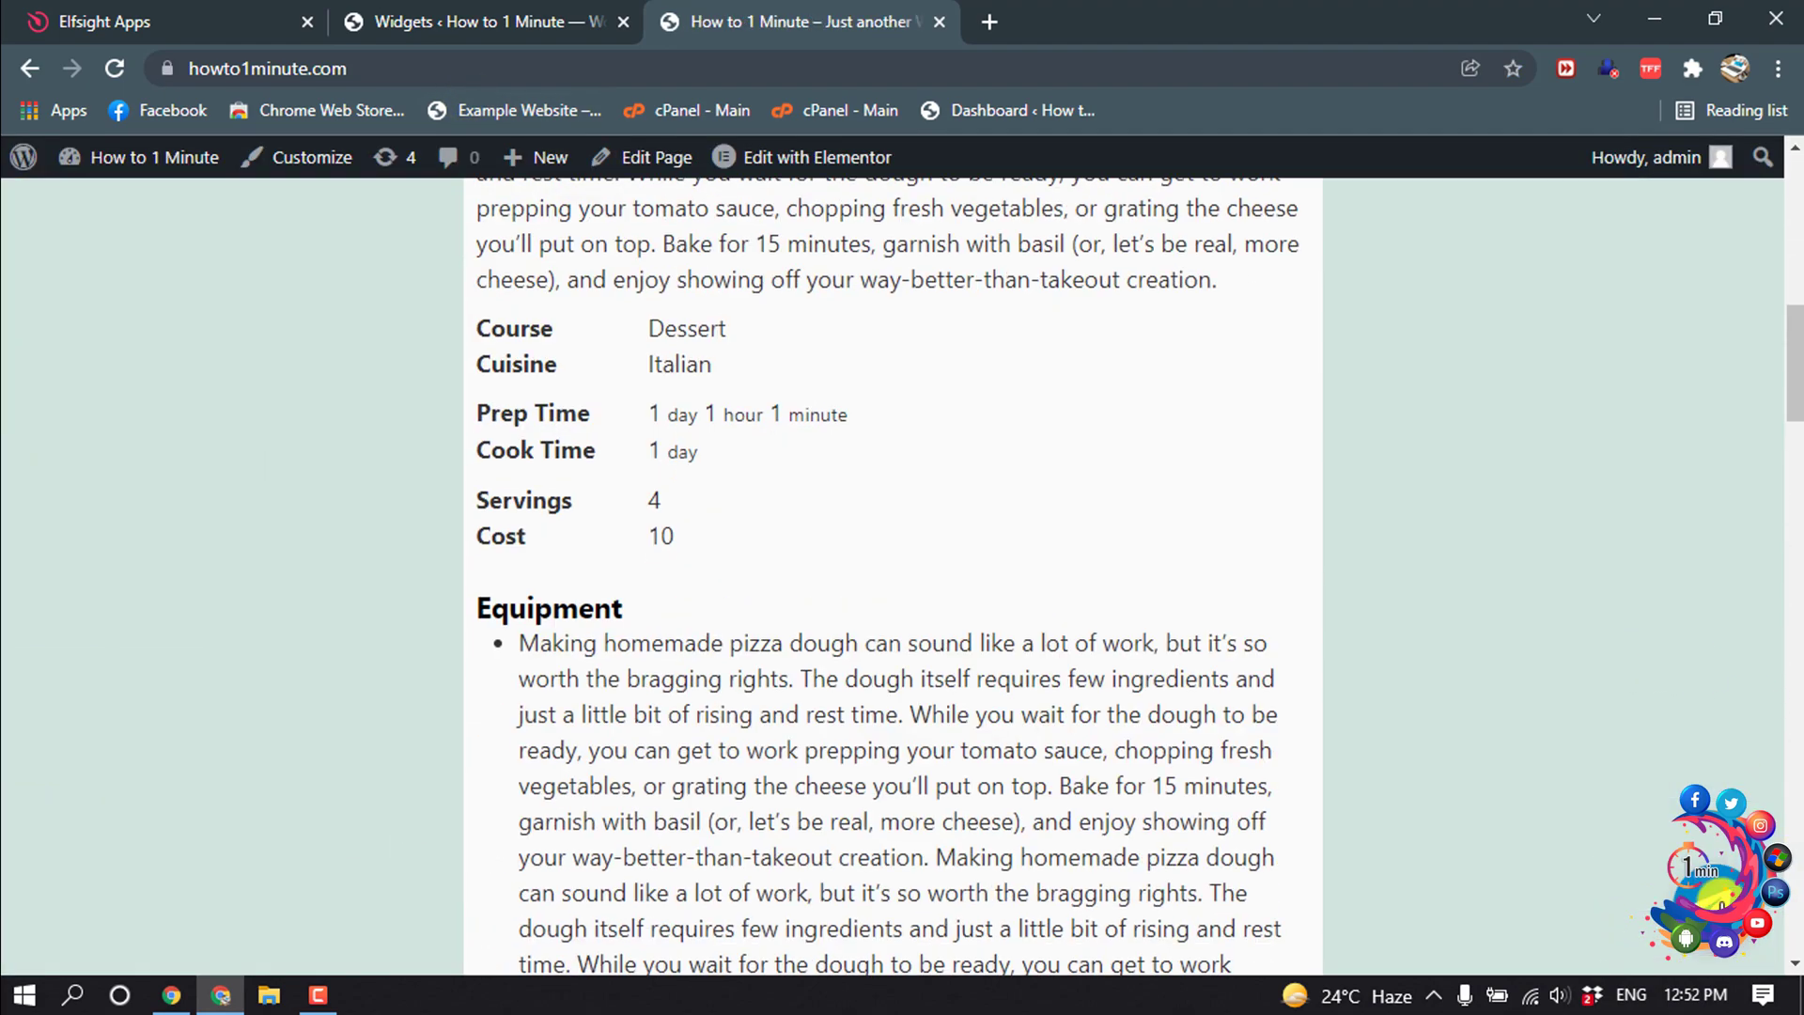
Open the Telegram chat bubble, test Start Chat, then close the popup.
click(1729, 901)
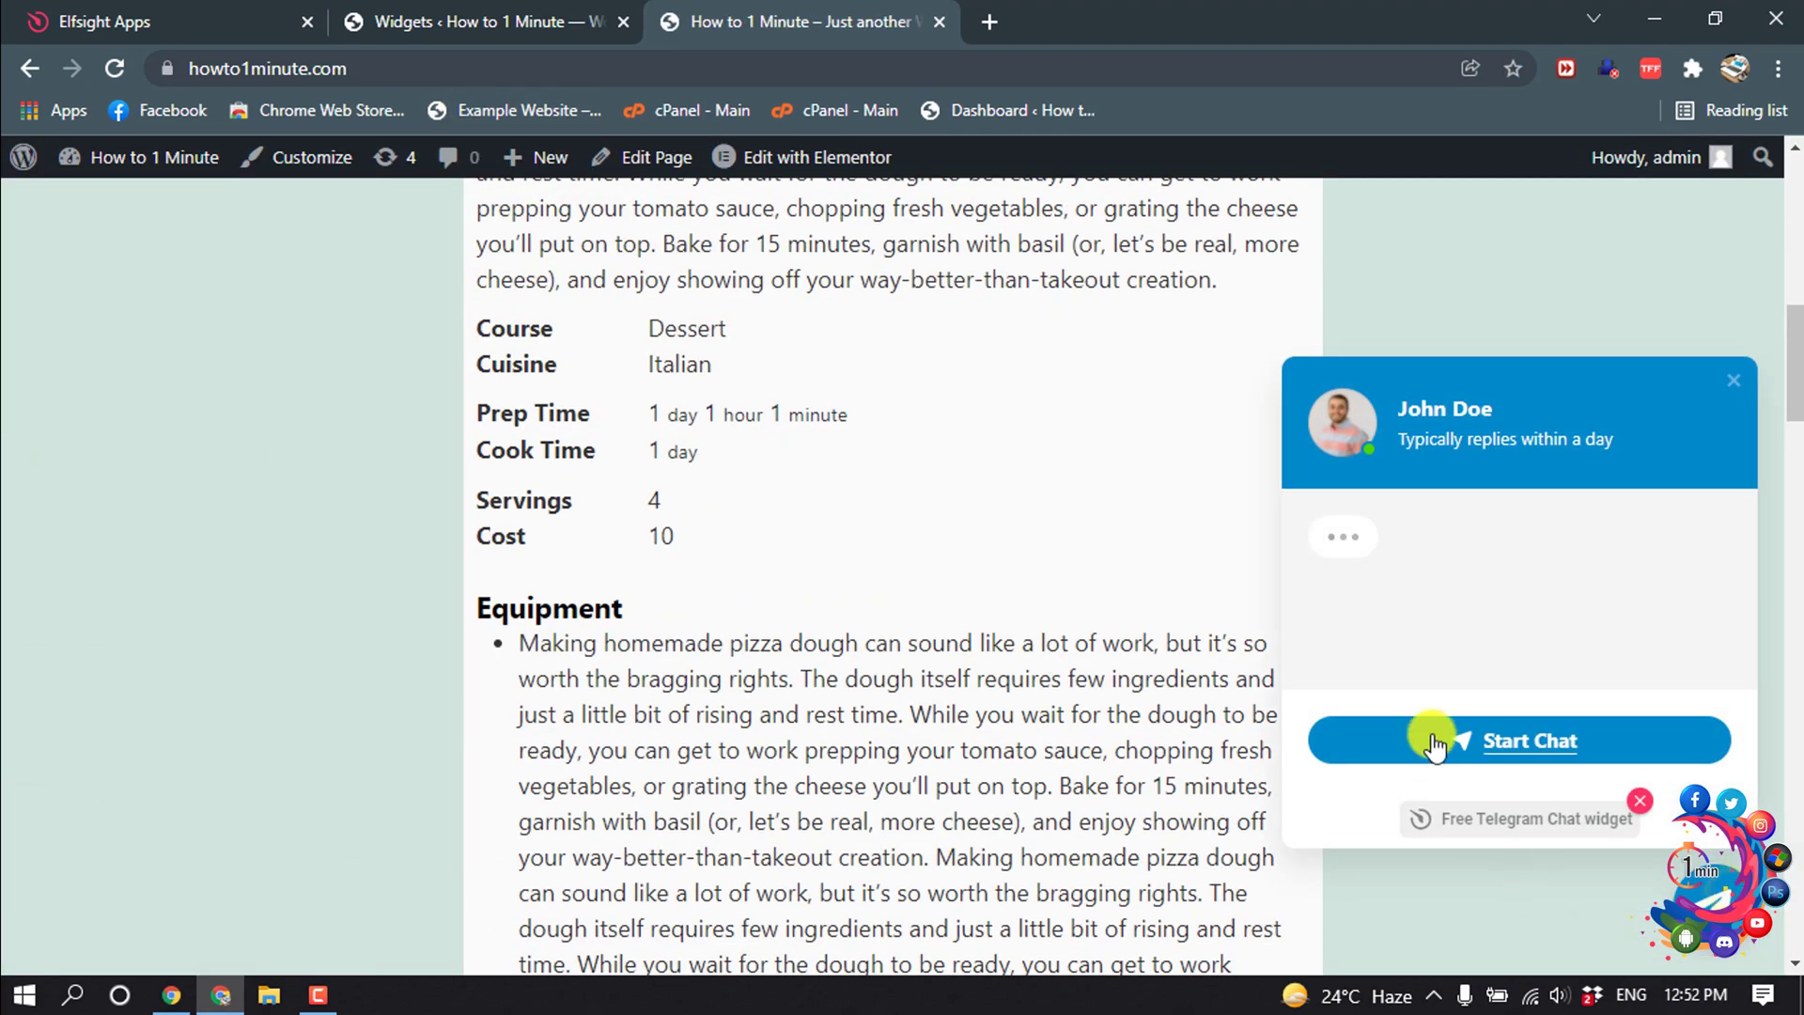
click(1519, 743)
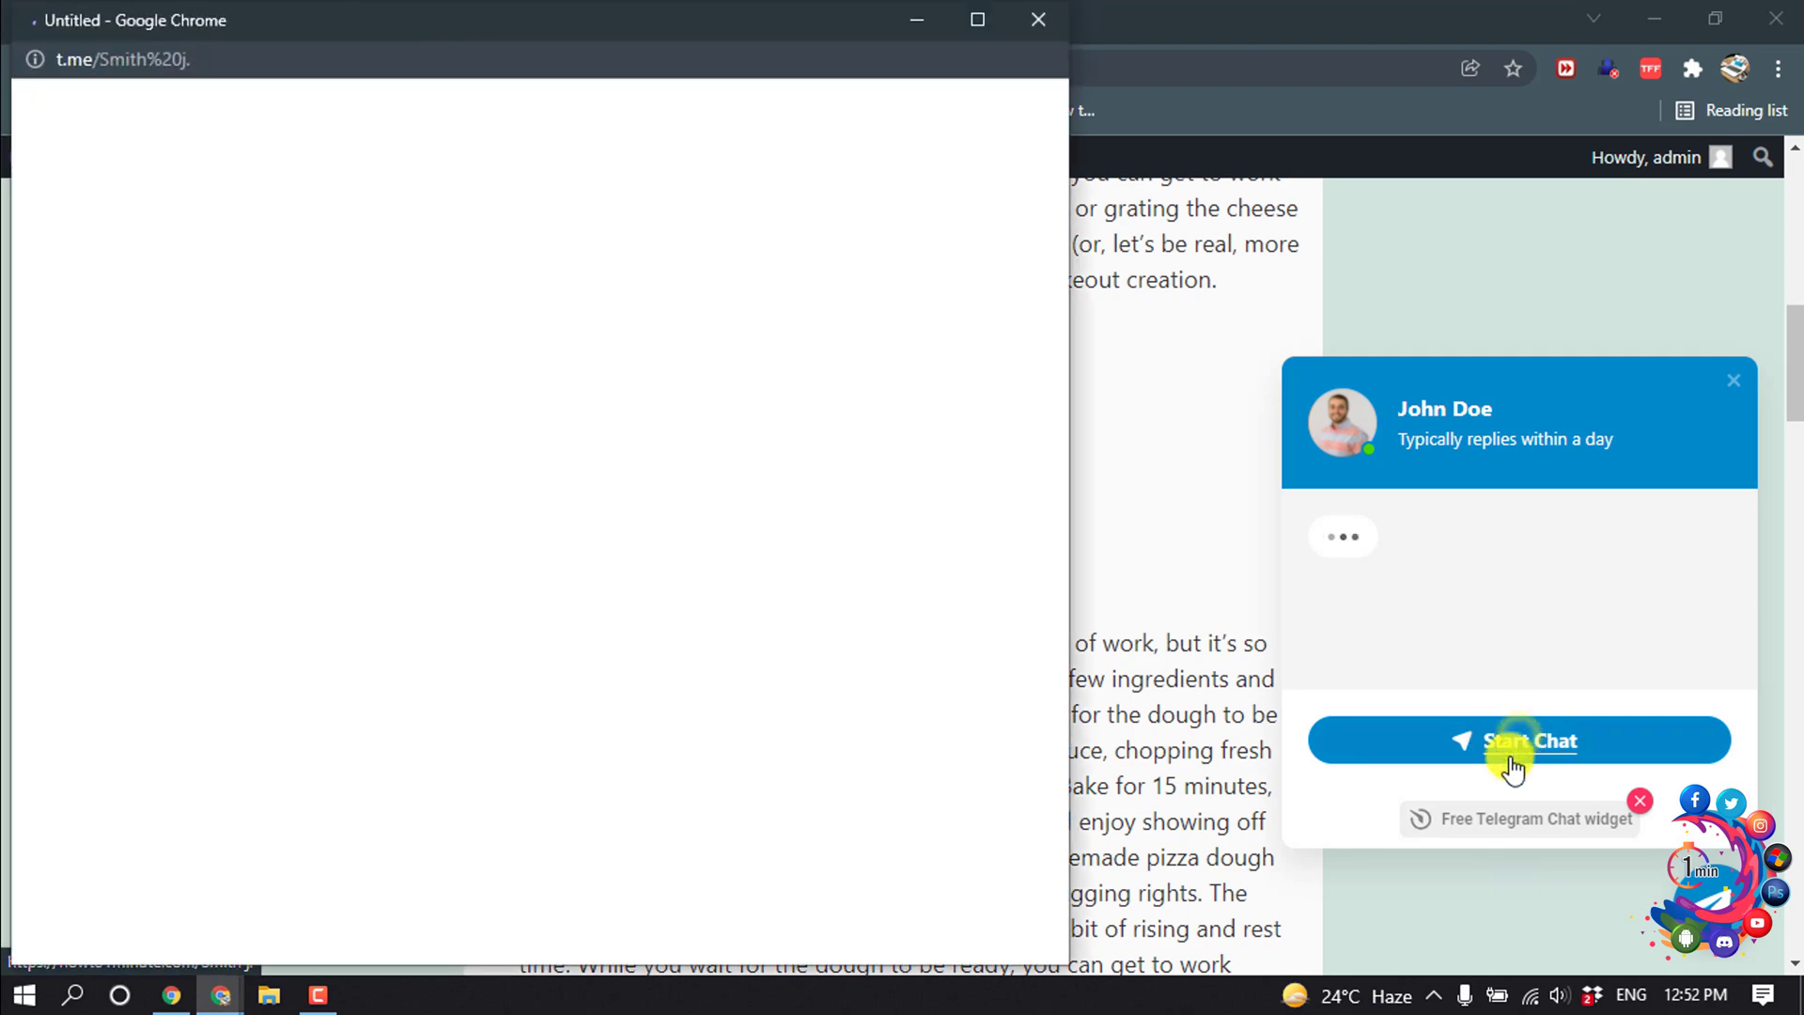
click(1046, 19)
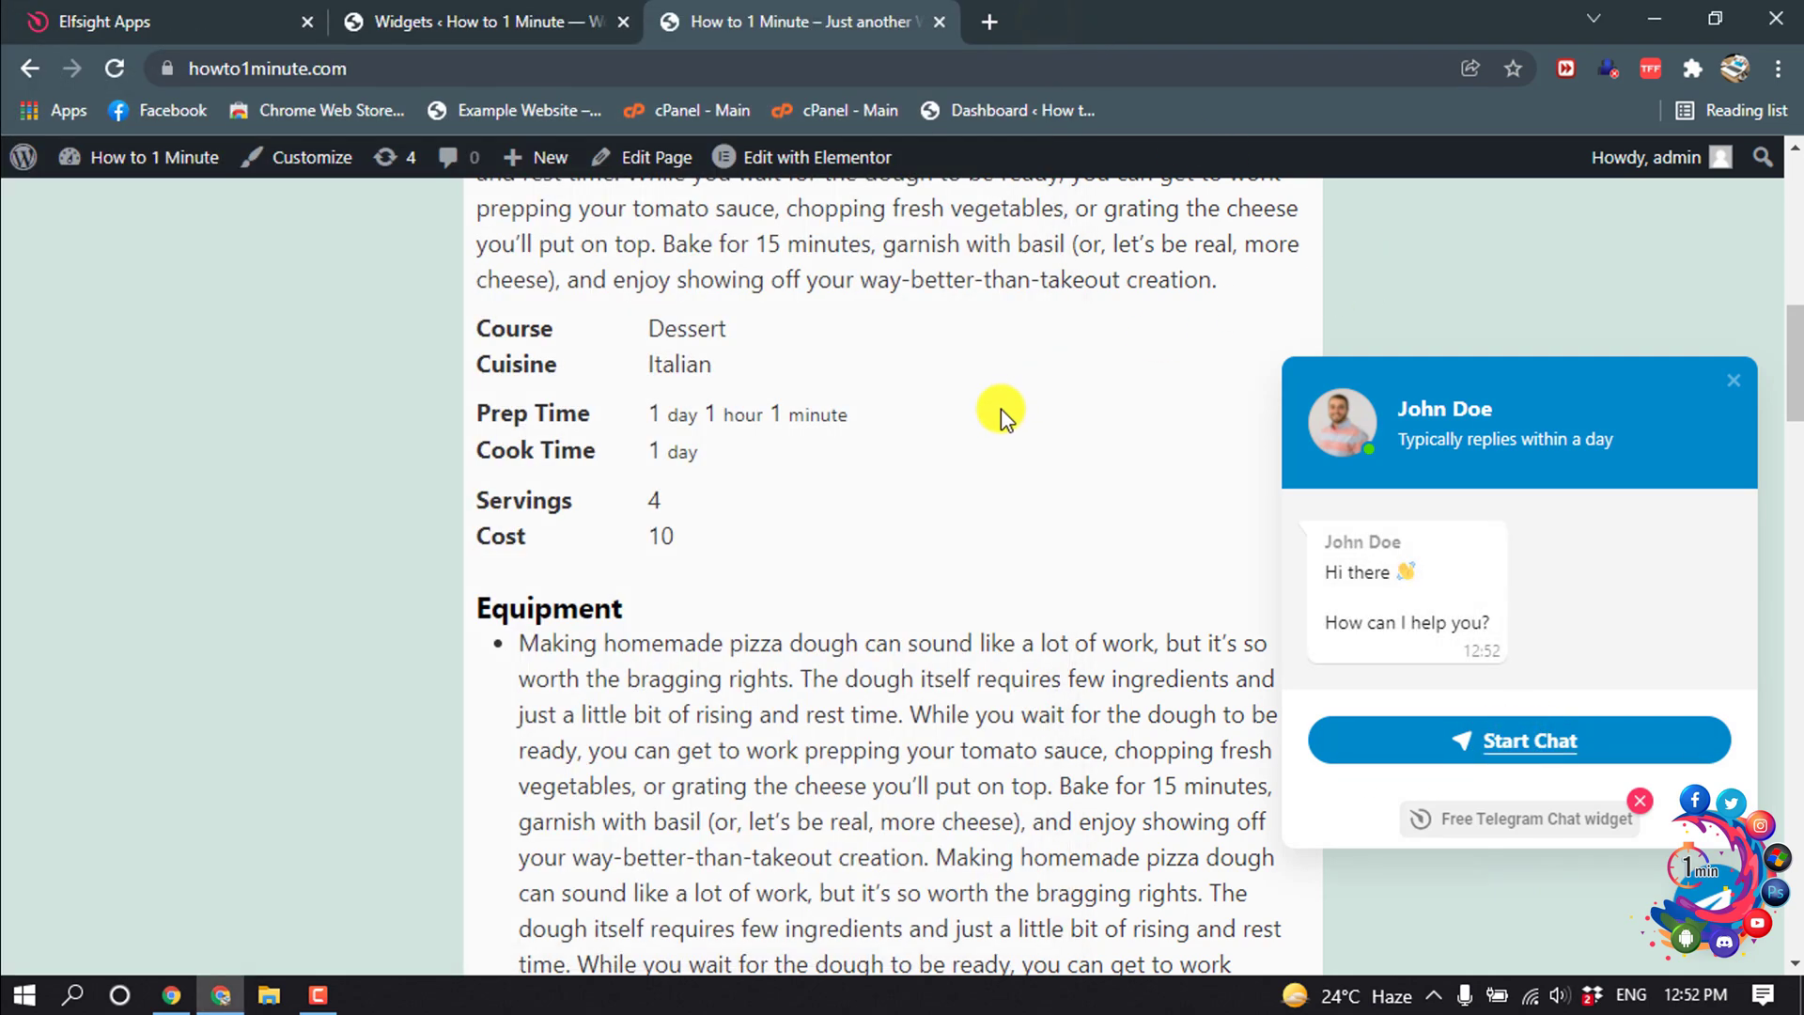
scroll(1001, 409, up, 5)
scroll(1000, 408, up, 5)
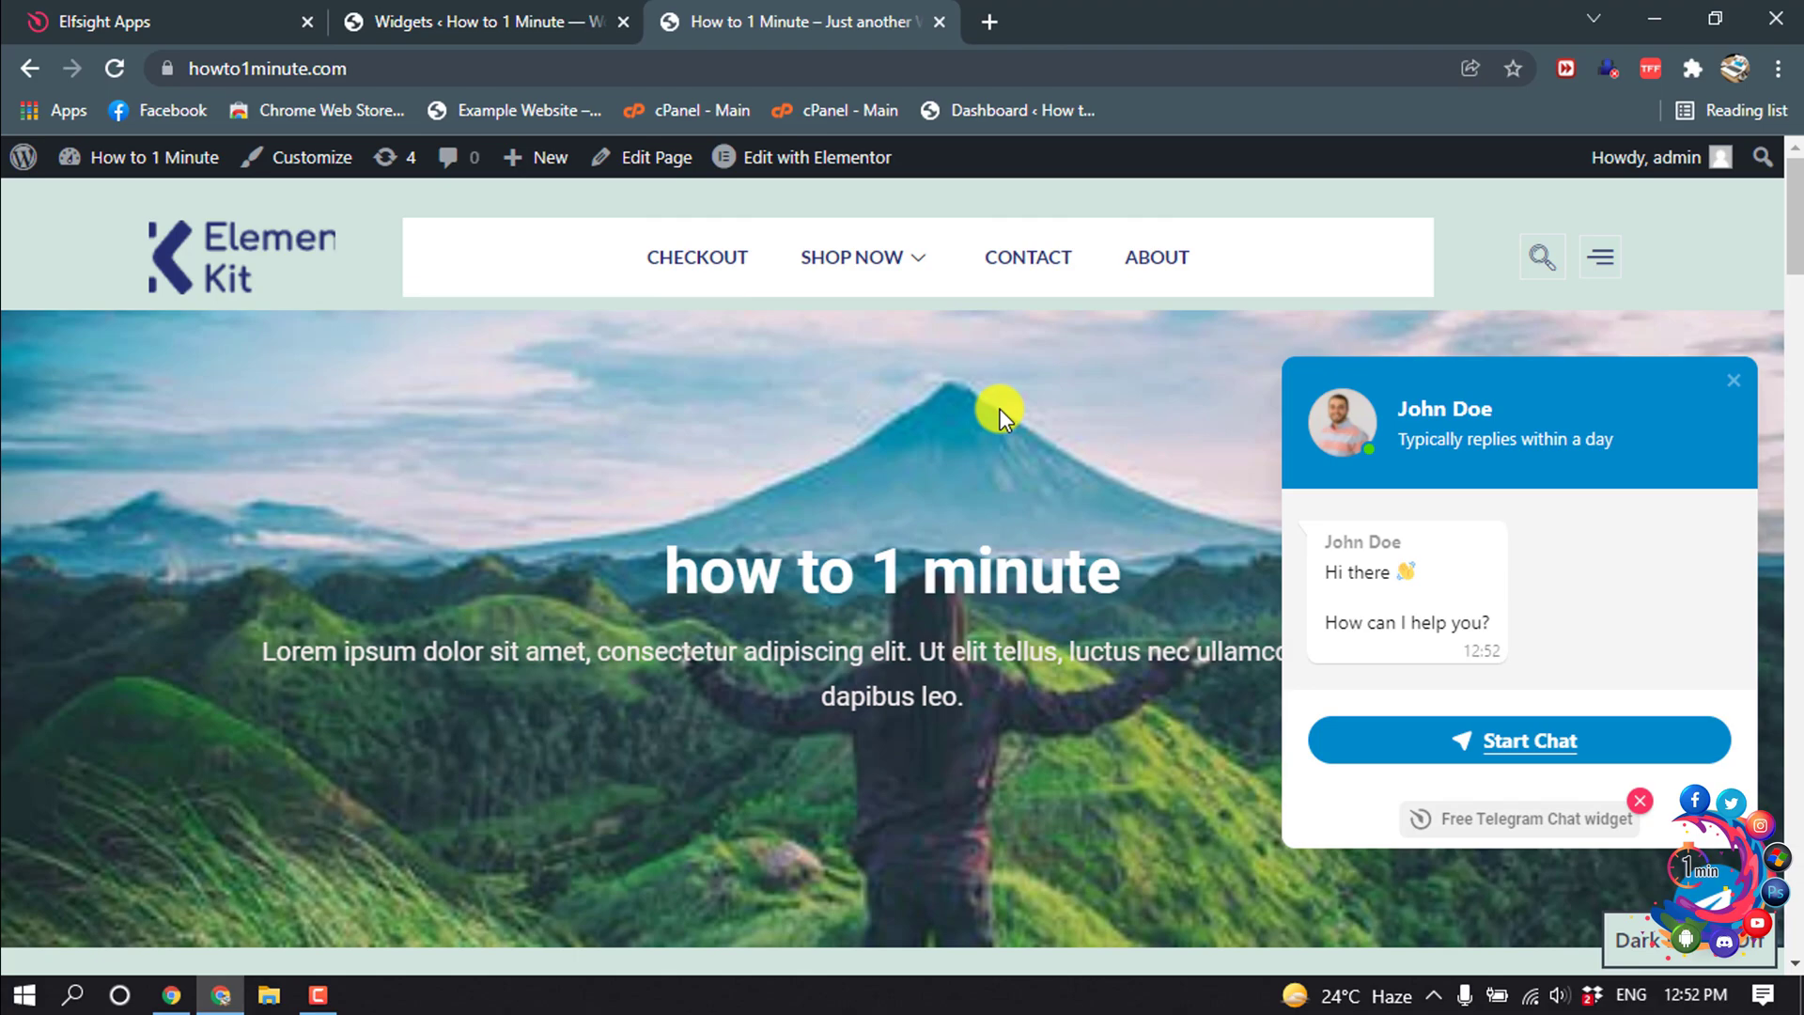